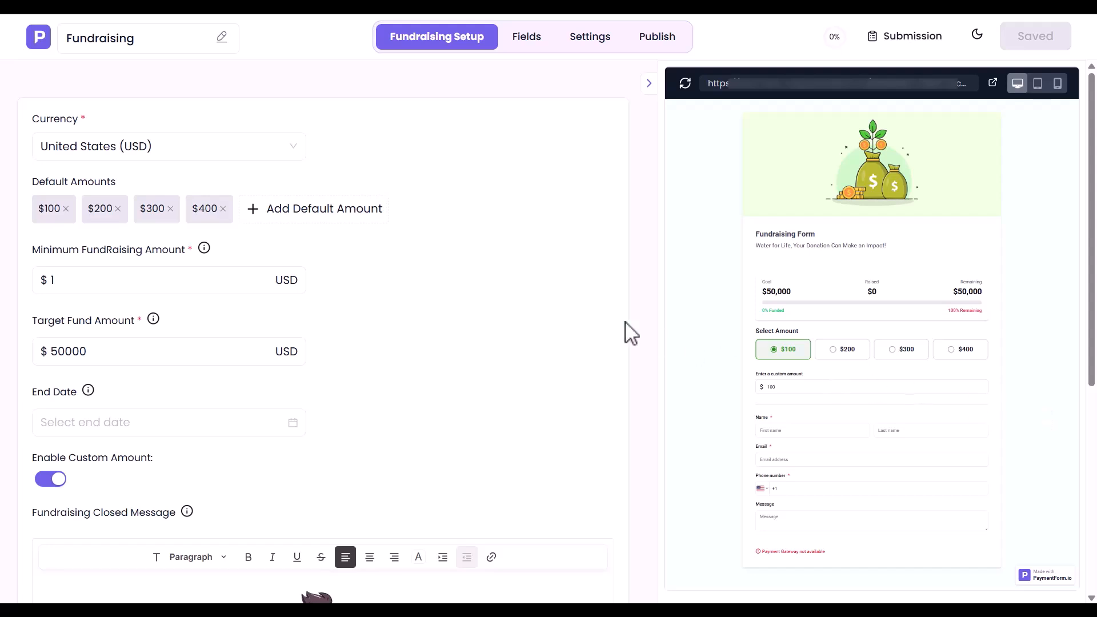
Step: Keep United States (USD) as the currency and add a $500 default amount
{"action": "left_click", "coordinate": [152, 147]}
{"action": "scroll", "coordinate": [193, 309], "scroll_direction": "down", "scroll_amount": 3}
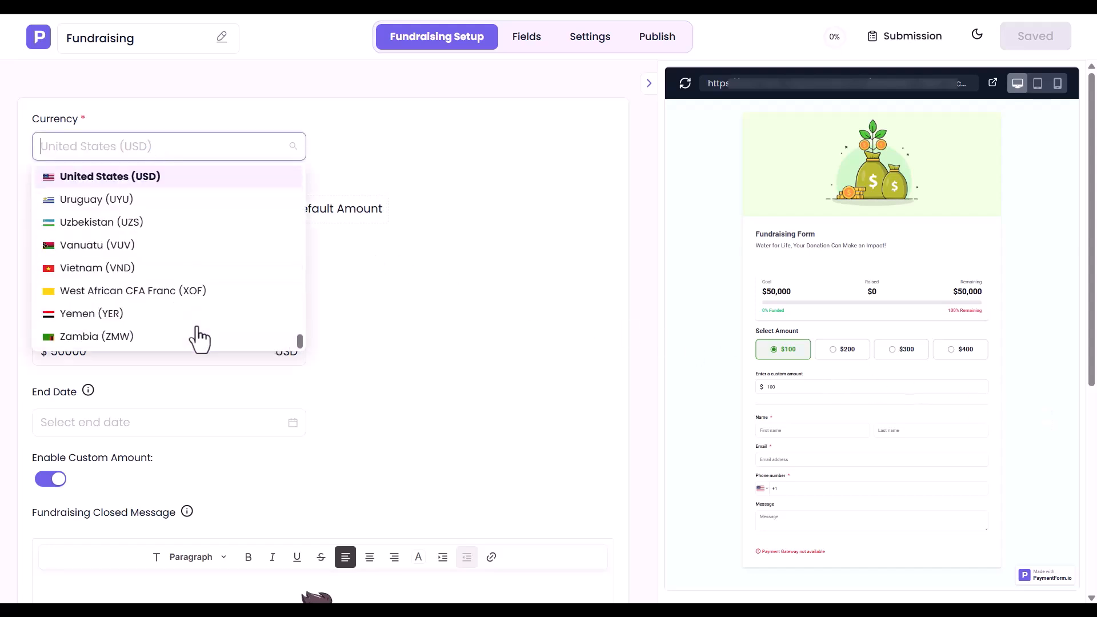
{"action": "left_click", "coordinate": [118, 182]}
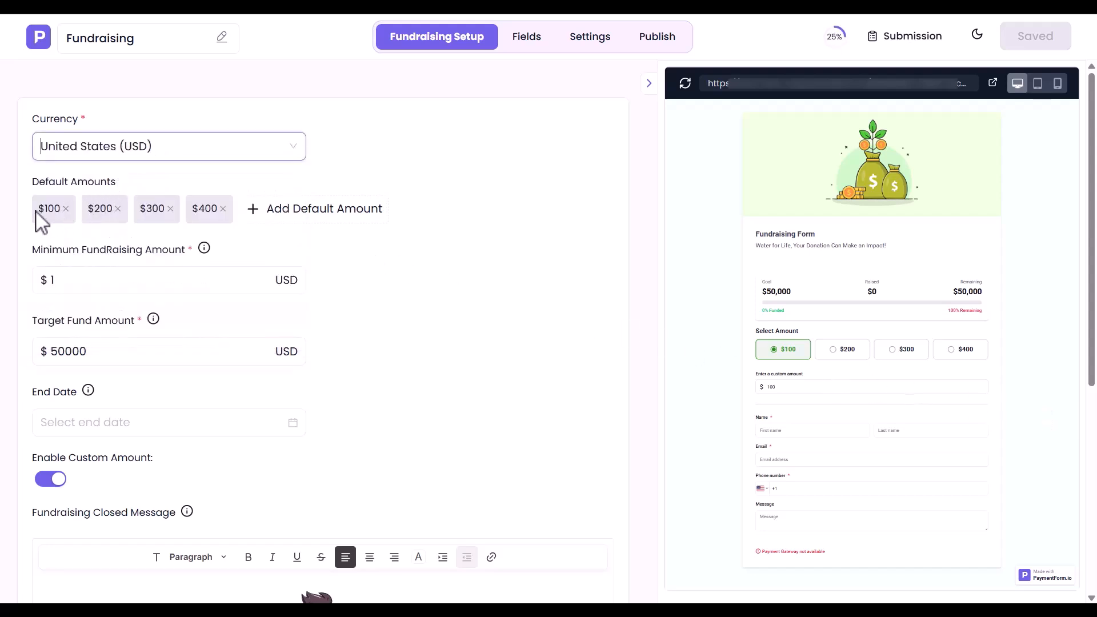
{"action": "left_click", "coordinate": [314, 217]}
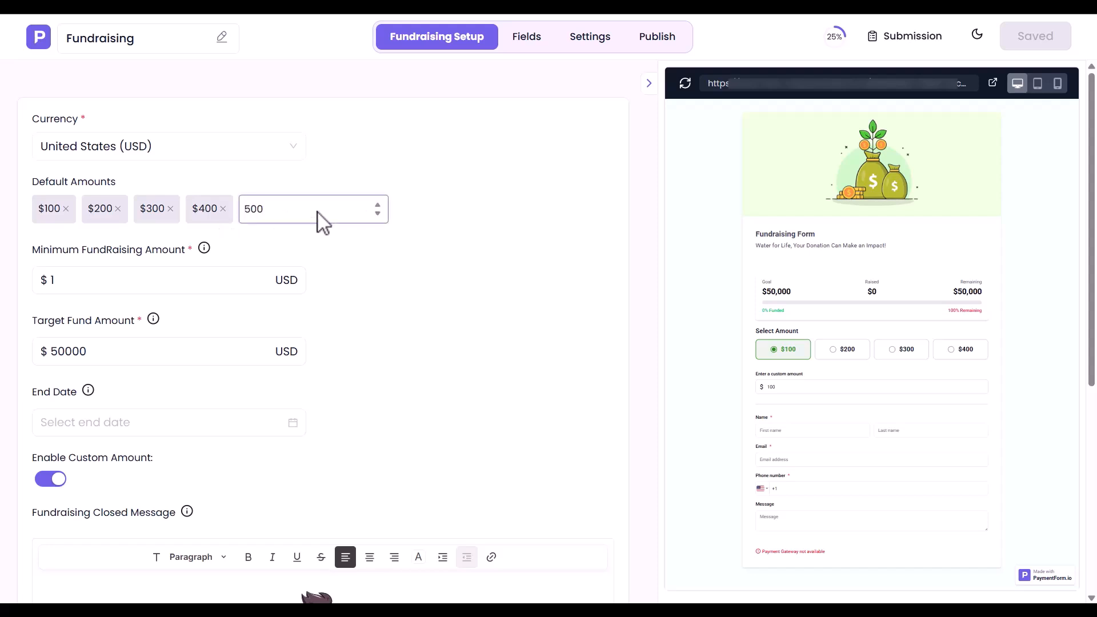
{"action": "key", "text": "Return"}
Step: Set minimum $10, target $5000, end date May 31, 2026, and enable custom amounts
{"action": "left_click", "coordinate": [110, 289]}
{"action": "type", "text": "0"}
{"action": "left_click", "coordinate": [125, 358]}
{"action": "key", "text": "ctrl+a"}
{"action": "key", "text": "BackSpace"}
{"action": "type", "text": "5000"}
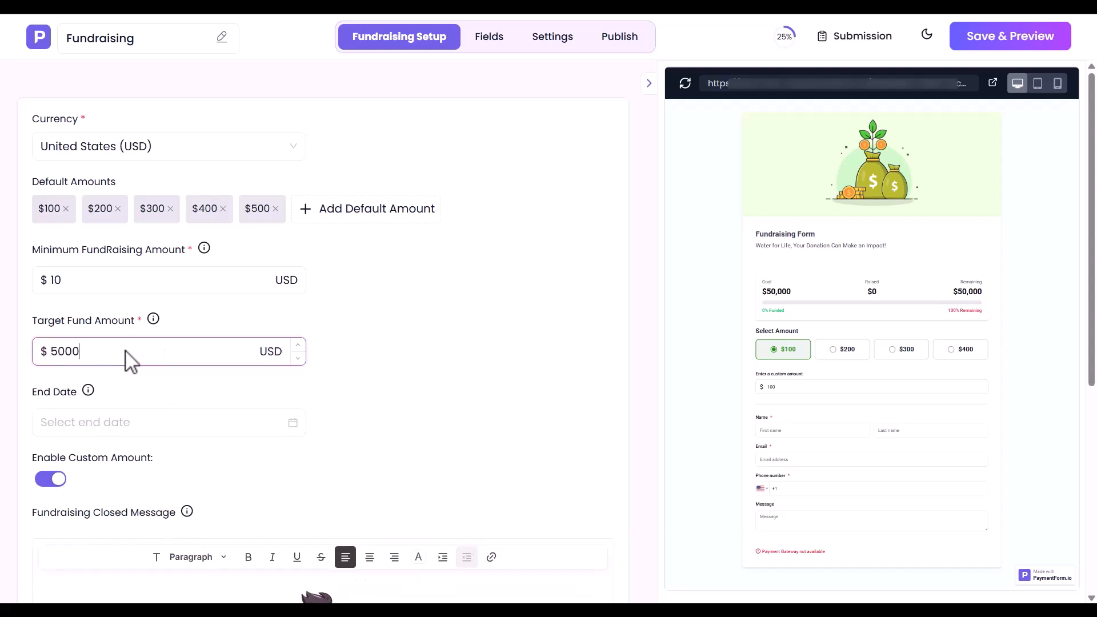
{"action": "left_click", "coordinate": [108, 422]}
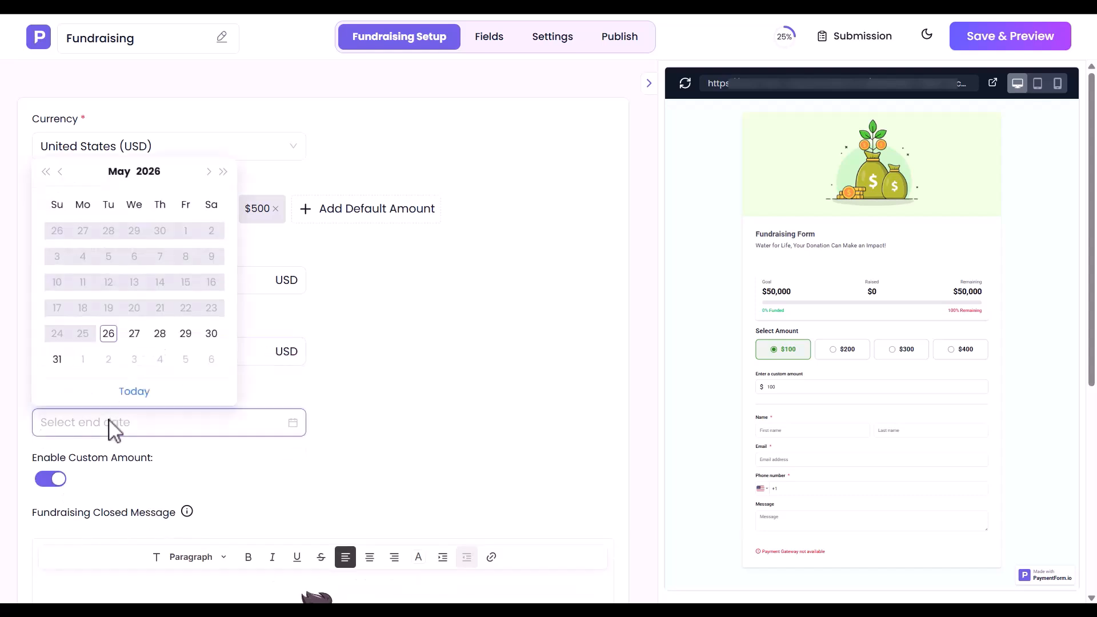
{"action": "left_click", "coordinate": [60, 361]}
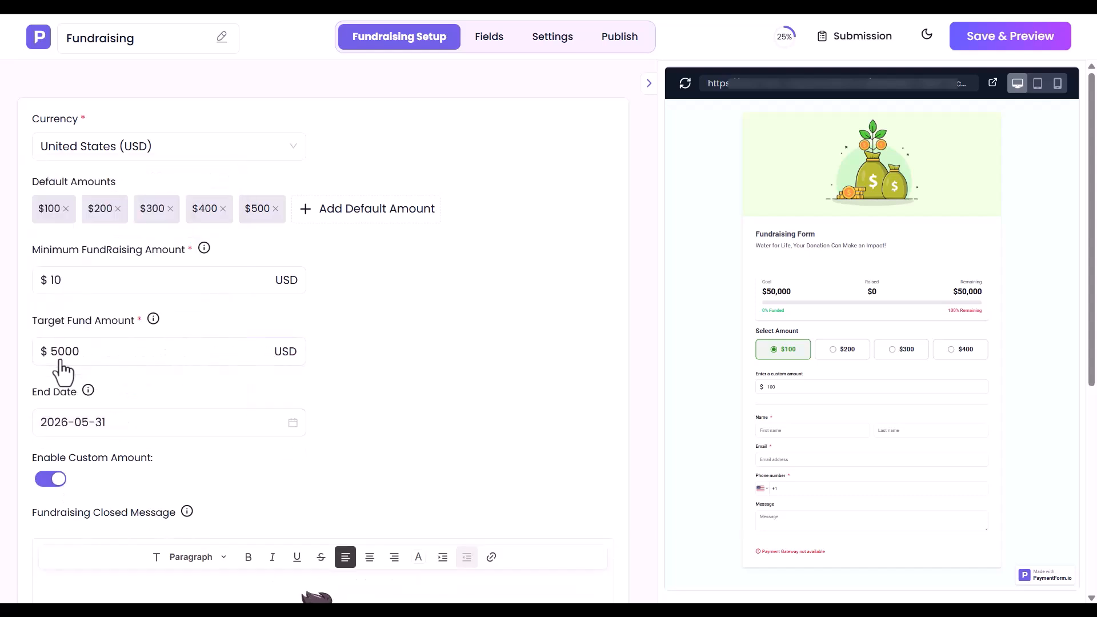
{"action": "left_click", "coordinate": [52, 480]}
Step: Try left and right alignment on the closed-message mascot image, leaving it centred
{"action": "scroll", "coordinate": [50, 486], "scroll_direction": "down", "scroll_amount": 6}
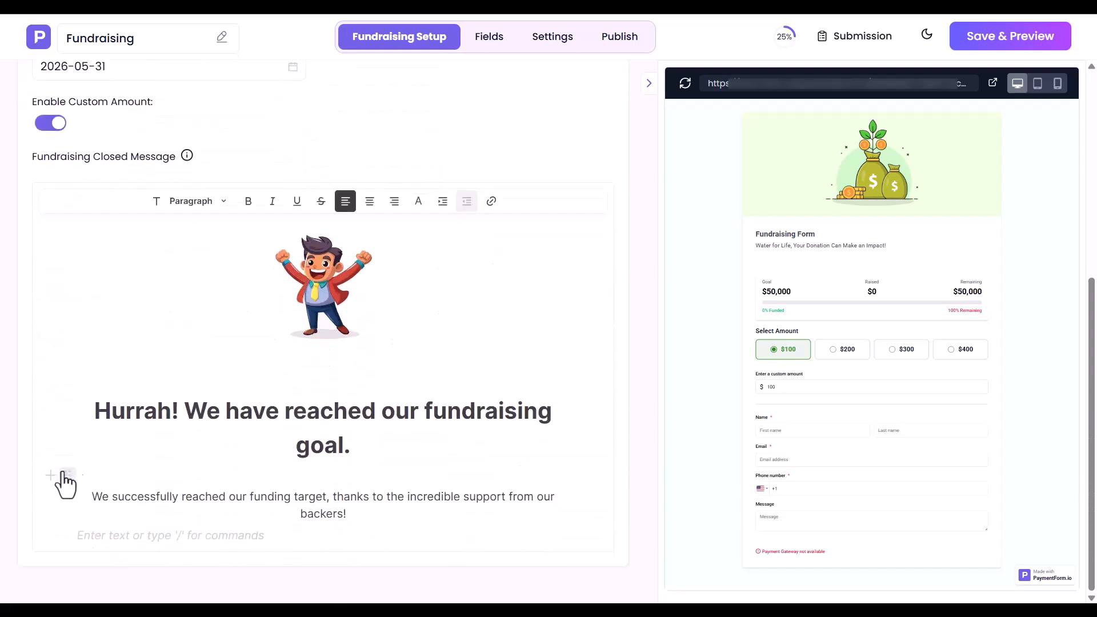
{"action": "left_click", "coordinate": [315, 306]}
{"action": "left_click", "coordinate": [323, 201]}
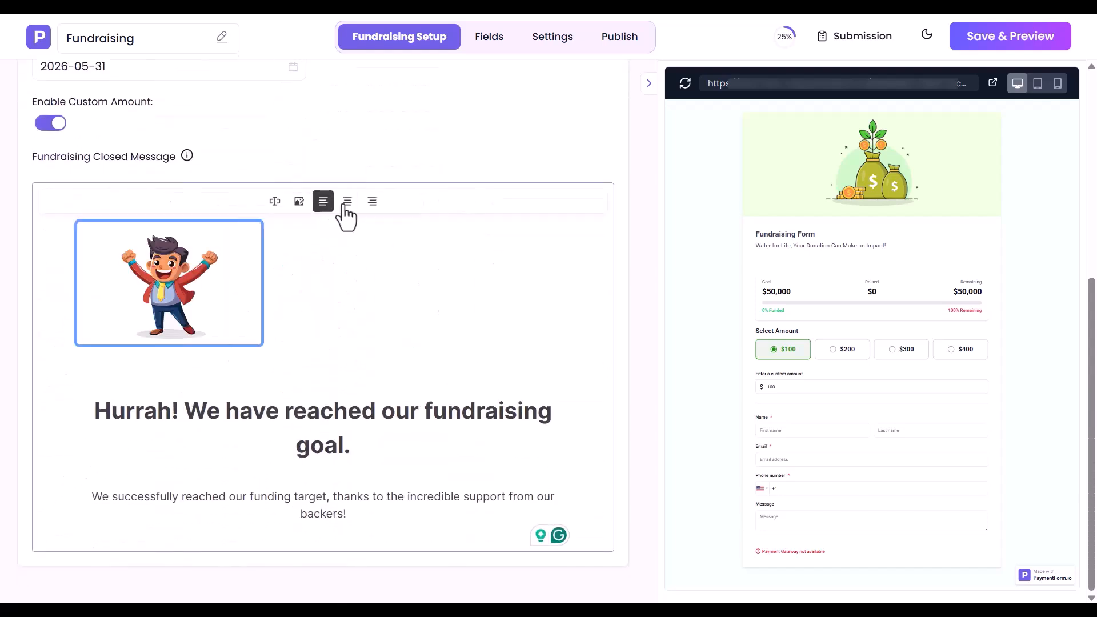
{"action": "left_click", "coordinate": [372, 202]}
{"action": "left_click", "coordinate": [347, 201]}
{"action": "left_click", "coordinate": [299, 201]}
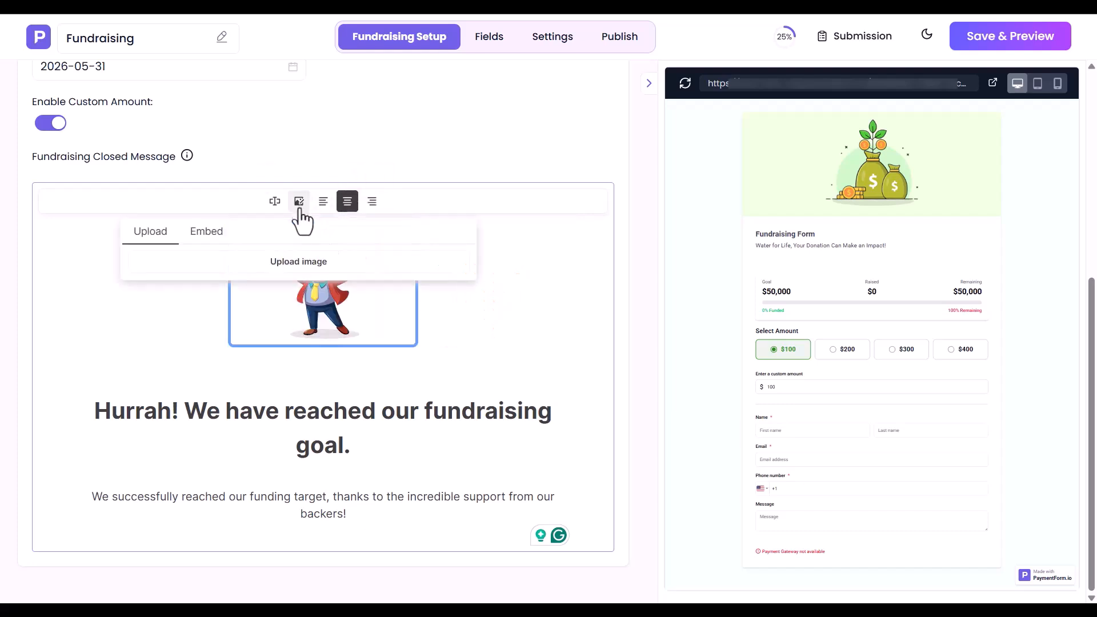
Step: Review the goal-reached heading and thank-you paragraph, then show the form's Fields list
{"action": "triple_click", "coordinate": [292, 419]}
{"action": "left_click", "coordinate": [291, 419]}
{"action": "triple_click", "coordinate": [320, 496]}
{"action": "left_click", "coordinate": [322, 497]}
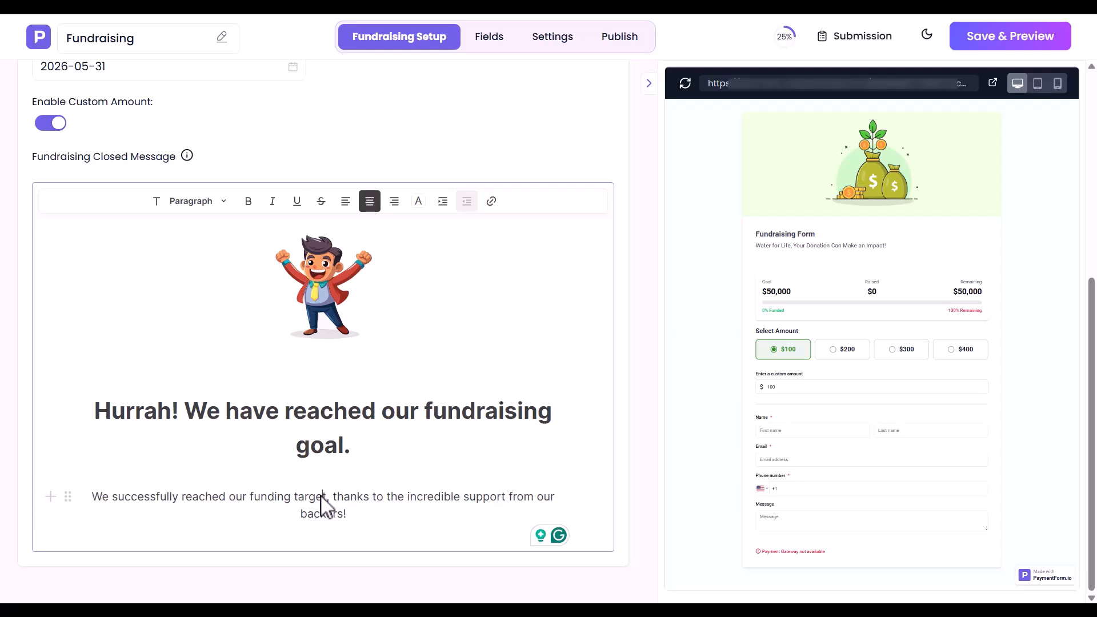
{"action": "left_click", "coordinate": [490, 44]}
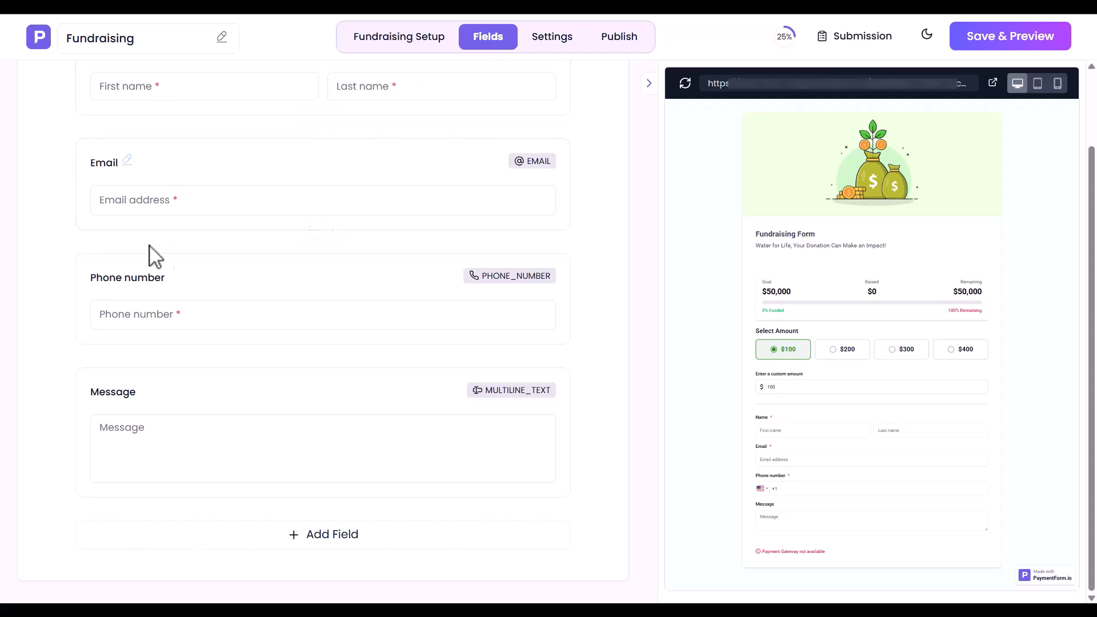
Step: Check the addable field types and Phone number field settings, then show the form's Settings
{"action": "left_click", "coordinate": [335, 537]}
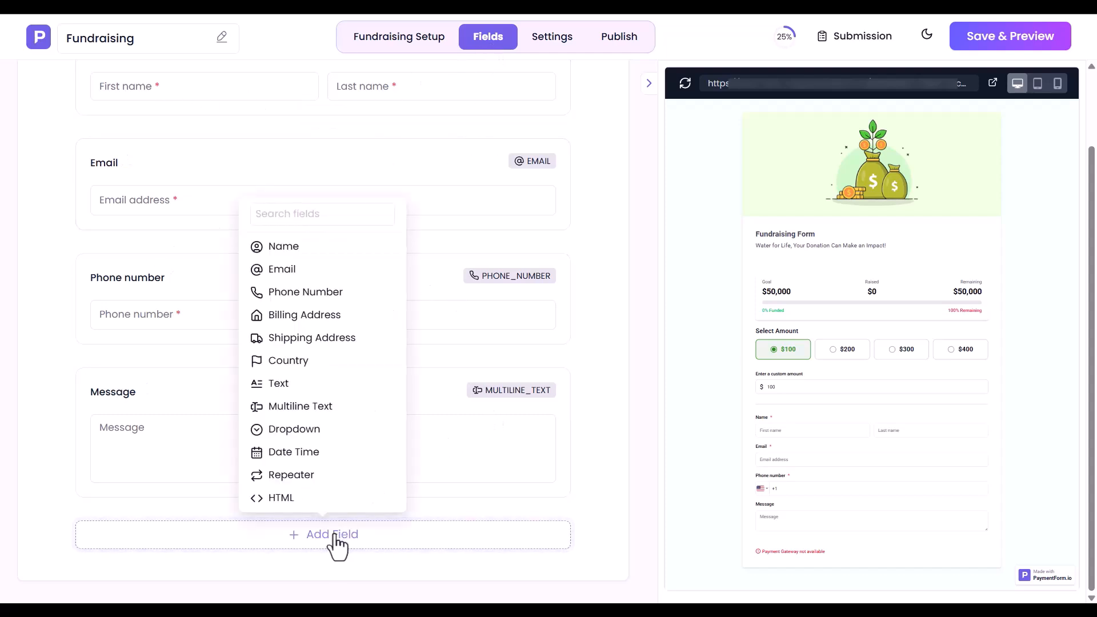
{"action": "left_click", "coordinate": [418, 484]}
{"action": "left_click", "coordinate": [412, 276]}
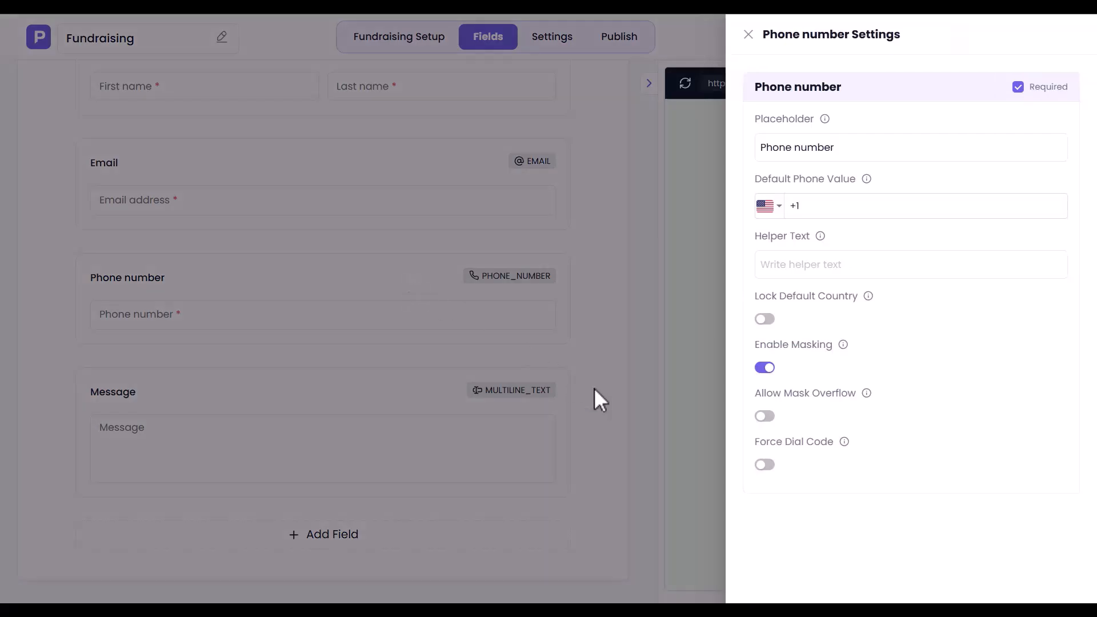
{"action": "left_click", "coordinate": [636, 439]}
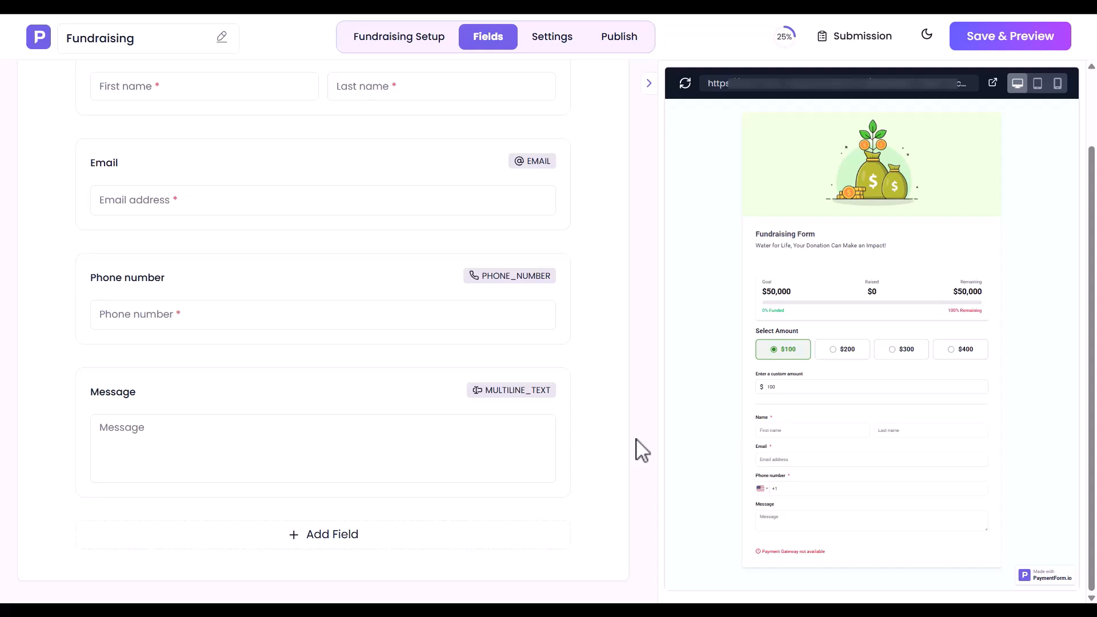
{"action": "left_click", "coordinate": [542, 38]}
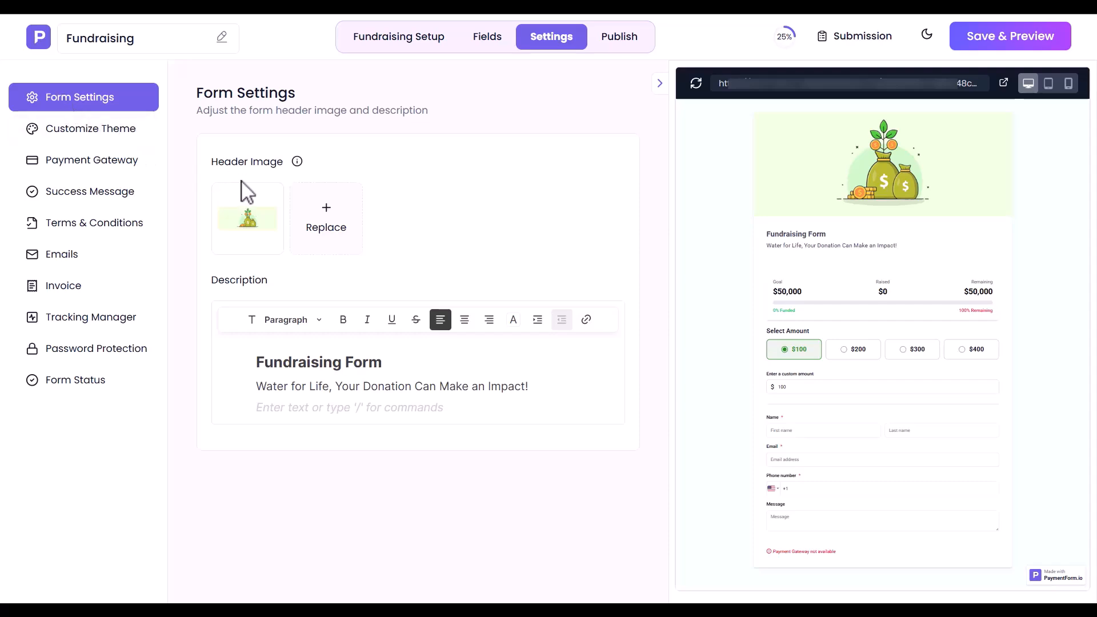
Step: Replace the header image with Fundraising2.png and place the caret in the description
{"action": "left_click", "coordinate": [324, 225]}
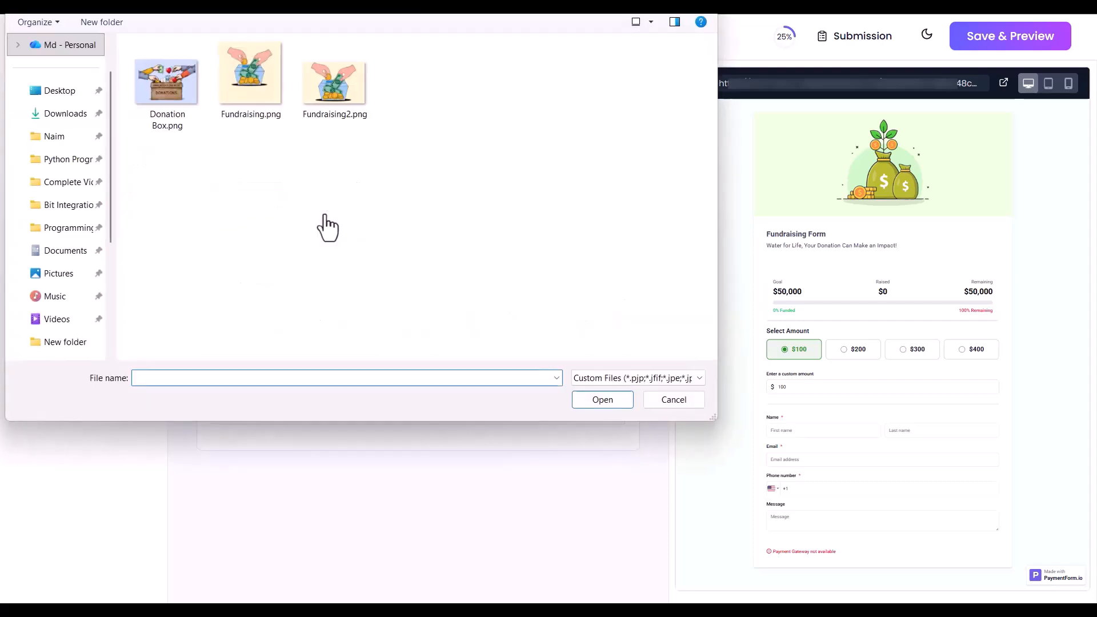
{"action": "double_click", "coordinate": [334, 86]}
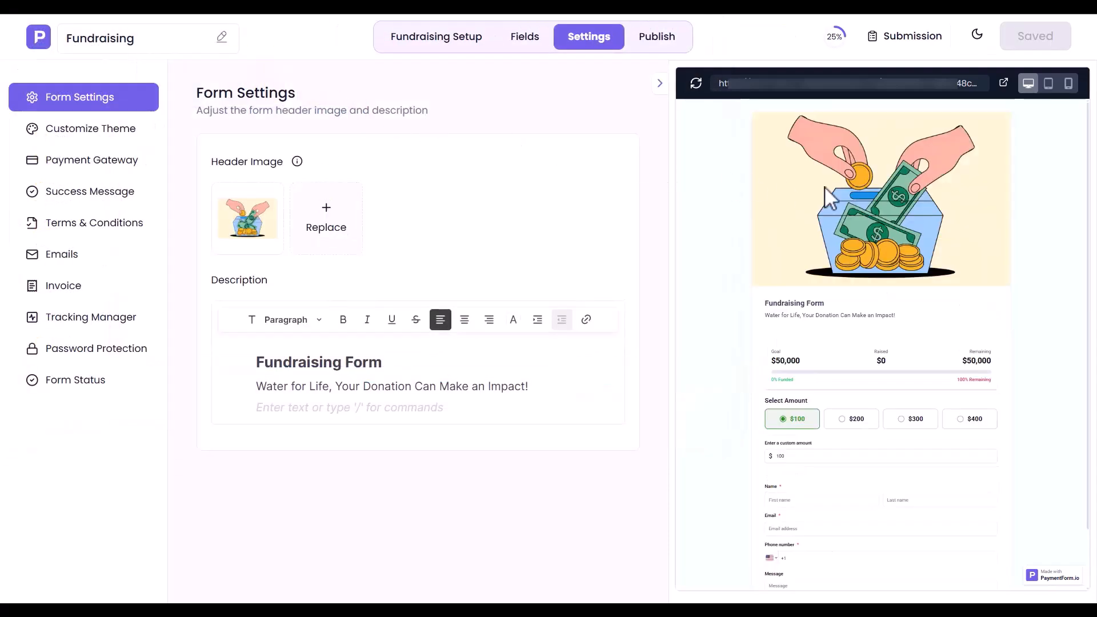
{"action": "left_click", "coordinate": [314, 363]}
{"action": "left_click", "coordinate": [342, 386]}
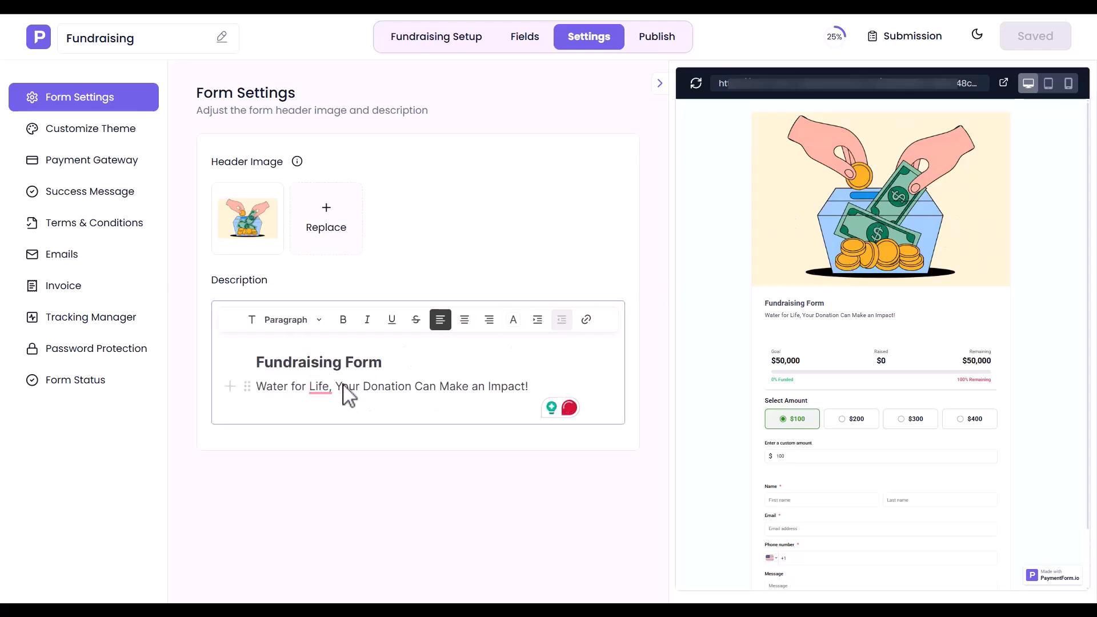
Step: Switch the form font to Poppins and the background to light grey F2F2F2
{"action": "left_click", "coordinate": [93, 132]}
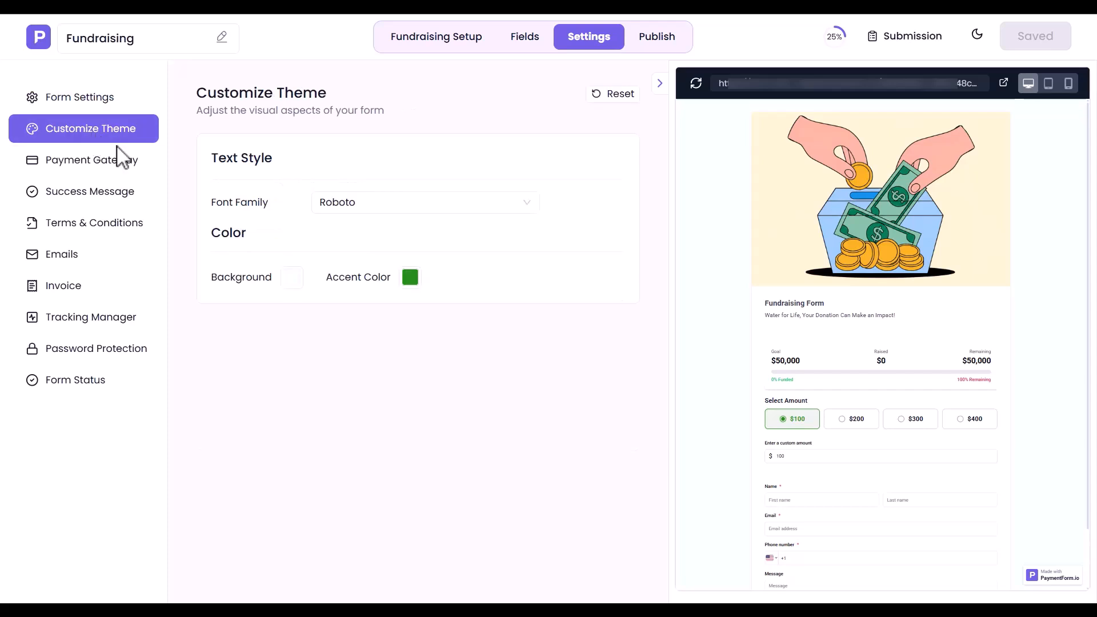
{"action": "left_click", "coordinate": [409, 210]}
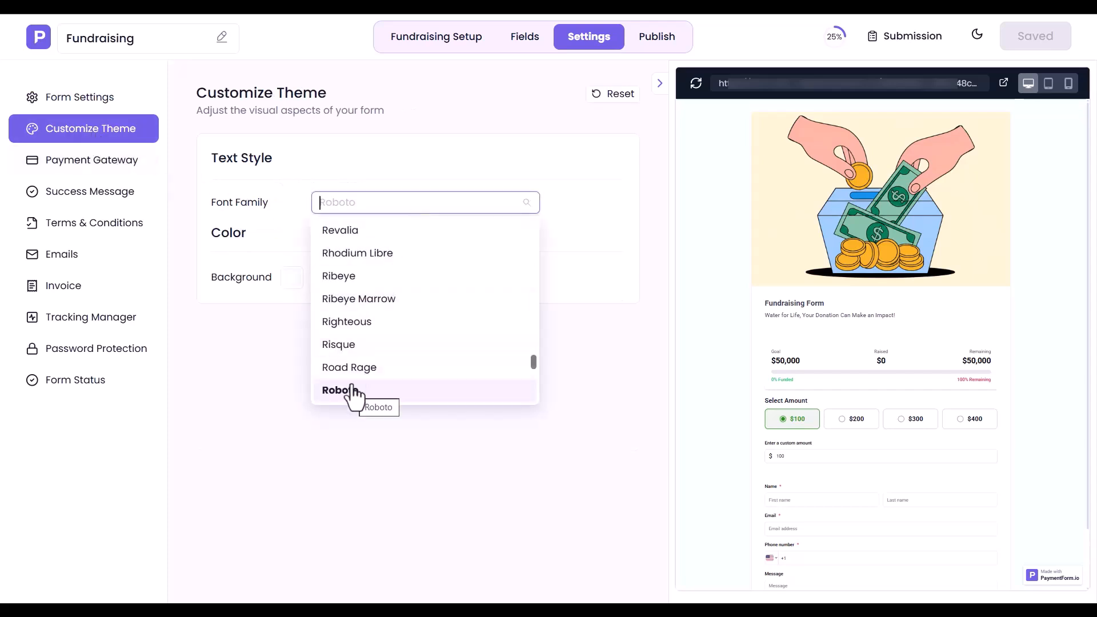
{"action": "type", "text": "poppins"}
{"action": "left_click", "coordinate": [346, 230]}
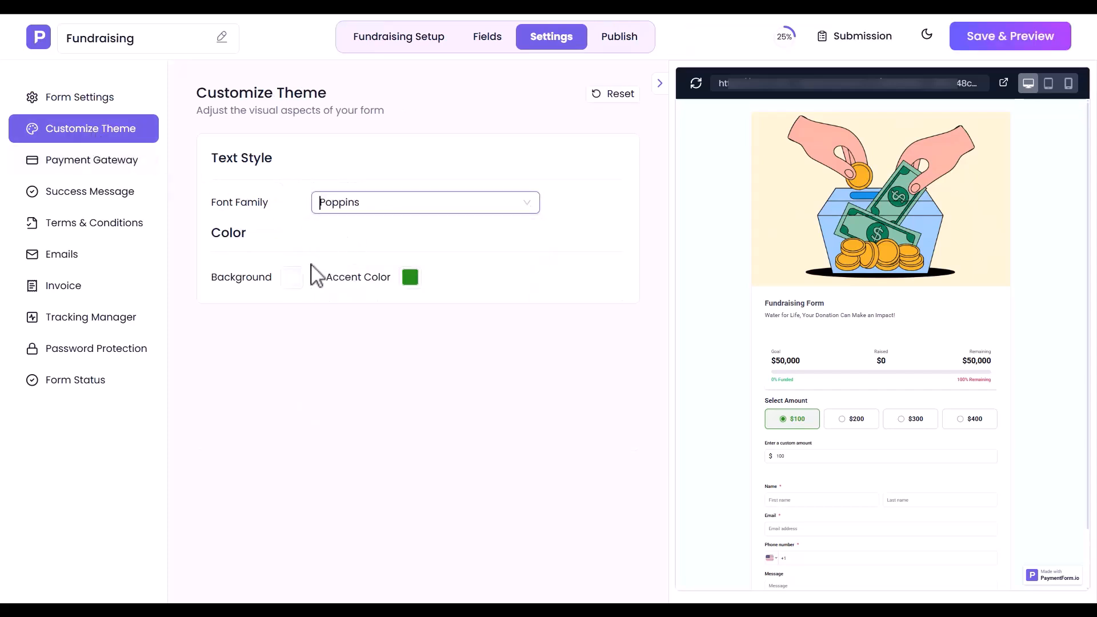
{"action": "left_click", "coordinate": [292, 278]}
{"action": "mouse_move", "coordinate": [334, 360]}
{"action": "left_mouse_down"}
{"action": "mouse_move", "coordinate": [328, 353]}
{"action": "mouse_move", "coordinate": [368, 346]}
{"action": "mouse_move", "coordinate": [292, 314]}
{"action": "left_mouse_up"}
Step: Slightly adjust the accent green, then check Payment Gateway settings for available gateways
{"action": "left_click", "coordinate": [409, 280]}
{"action": "left_click_drag", "start_coordinate": [552, 354], "coordinate": [555, 353]}
{"action": "left_click", "coordinate": [472, 283]}
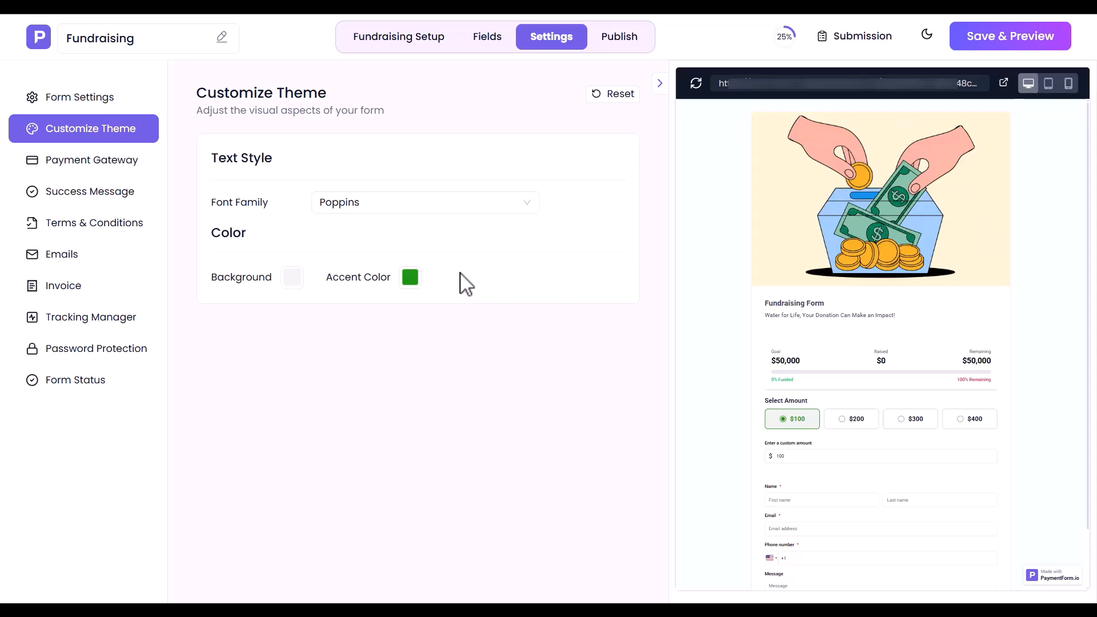
{"action": "left_click", "coordinate": [60, 164]}
{"action": "left_click", "coordinate": [333, 205]}
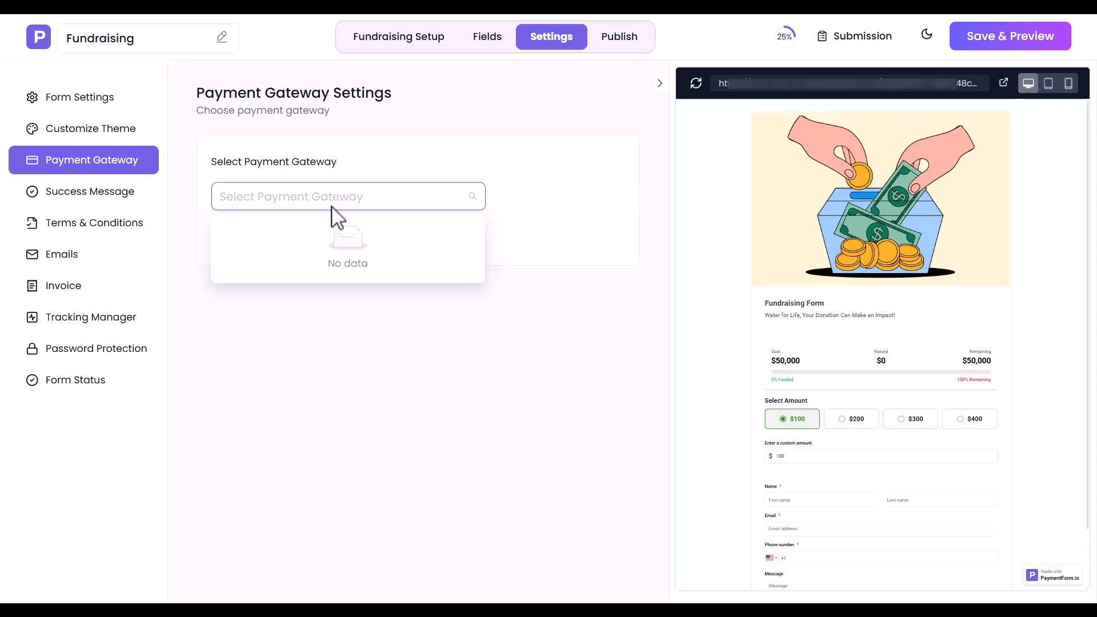
Step: Begin a Stripe connection named 'Stripe Connection' from the gateway connection page
{"action": "left_click", "coordinate": [332, 207]}
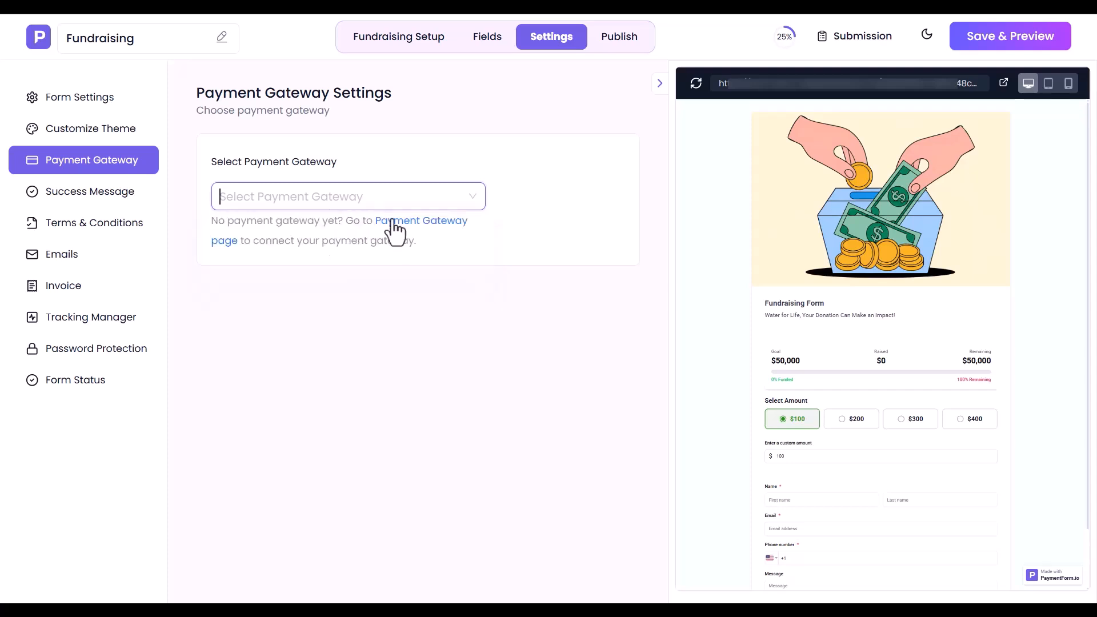
{"action": "left_click", "coordinate": [417, 223]}
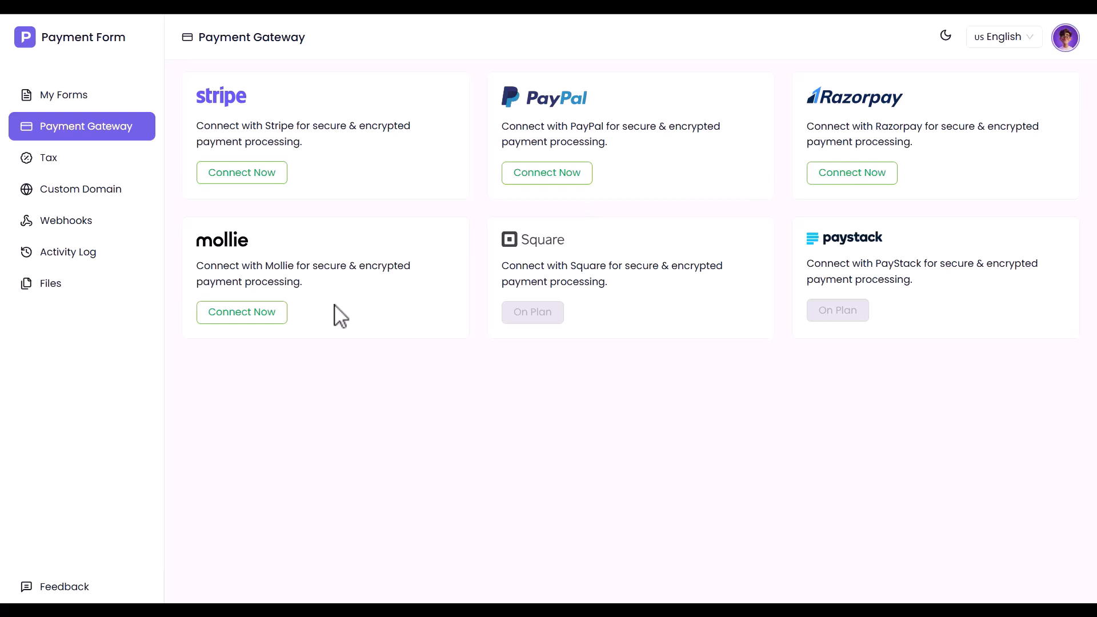
{"action": "left_click", "coordinate": [245, 179]}
{"action": "type", "text": "Stripe Connection"}
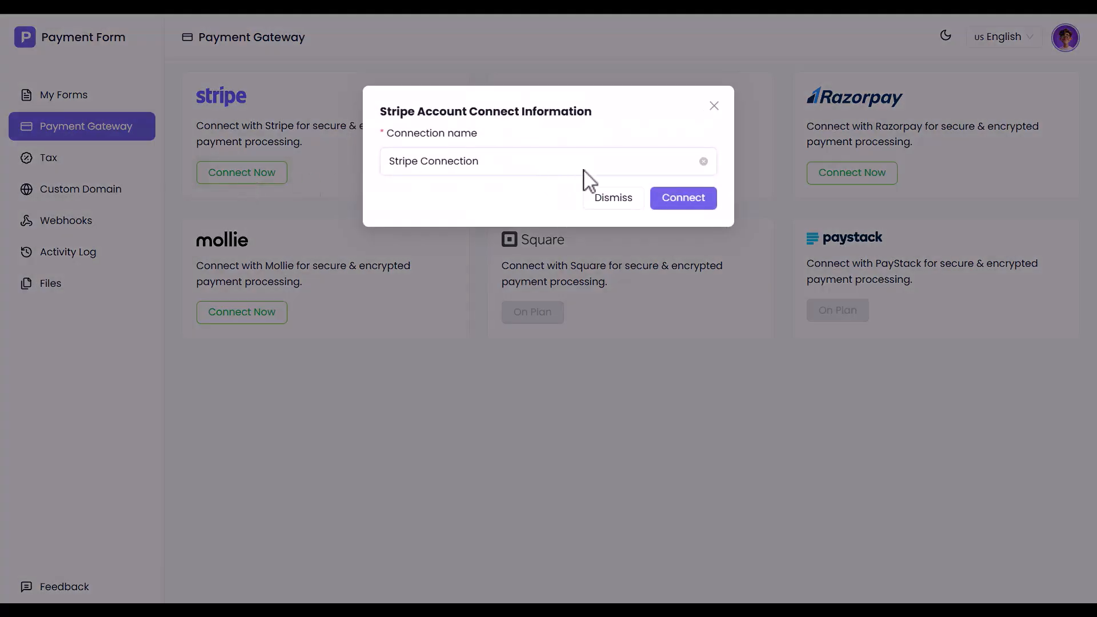
{"action": "left_click", "coordinate": [683, 202]}
Step: Sign in to Stripe with the account e-mail, saved password and verification code
{"action": "left_click", "coordinate": [532, 367]}
{"action": "key", "text": "ctrl+v"}
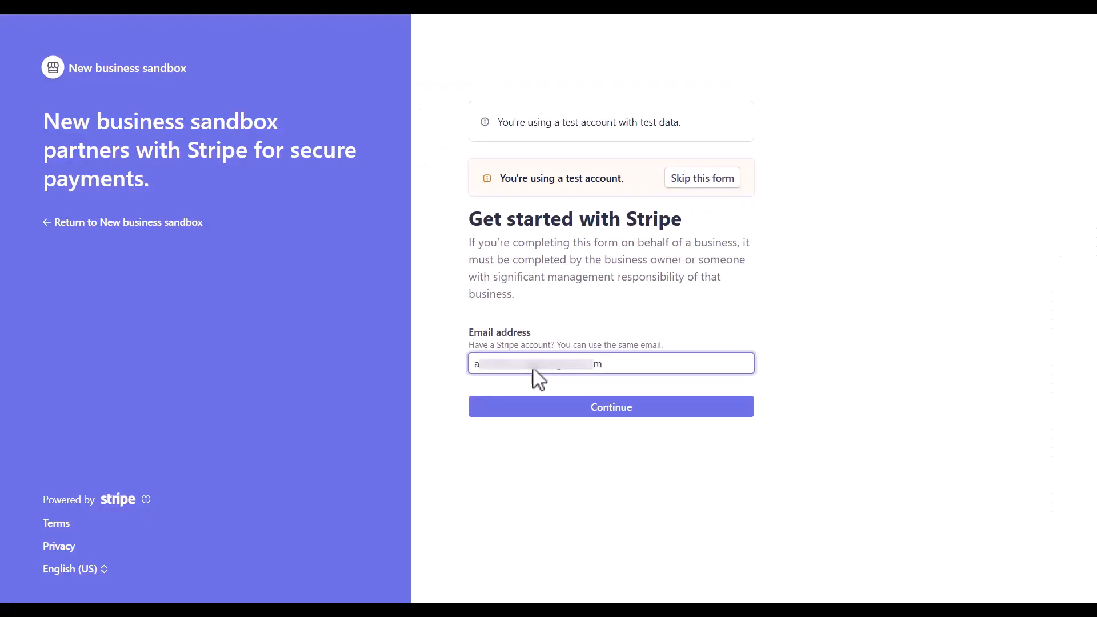
{"action": "left_click", "coordinate": [601, 408]}
{"action": "left_click", "coordinate": [539, 330]}
{"action": "left_click", "coordinate": [568, 351]}
{"action": "left_click", "coordinate": [612, 377]}
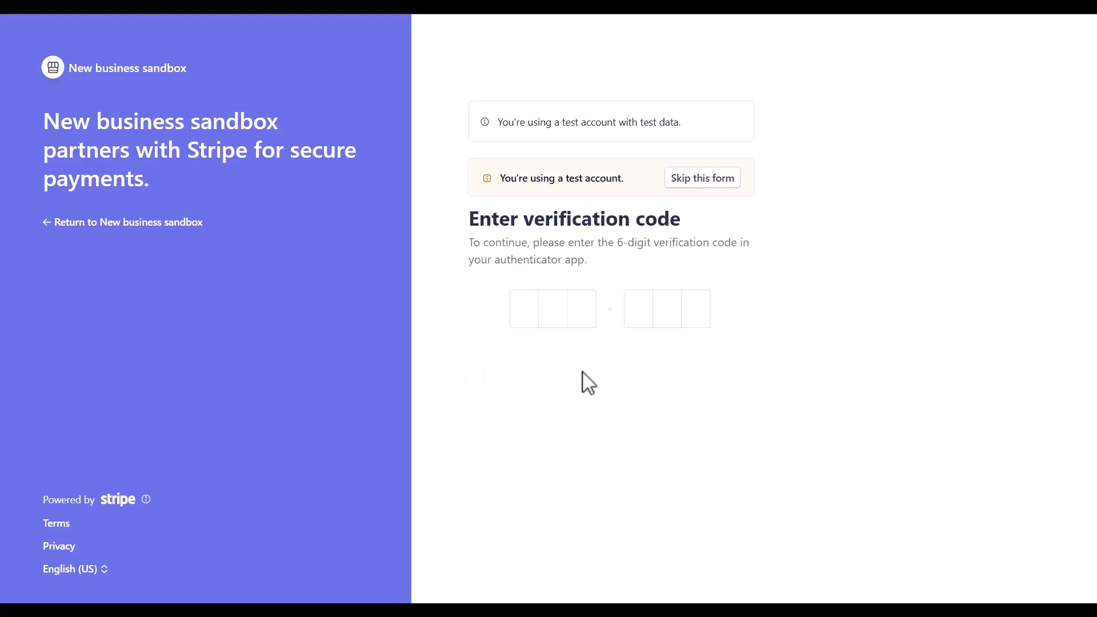
Step: Choose the first app.dev.paymentform.io account and connect it to Payment Form
{"action": "left_click", "coordinate": [514, 425]}
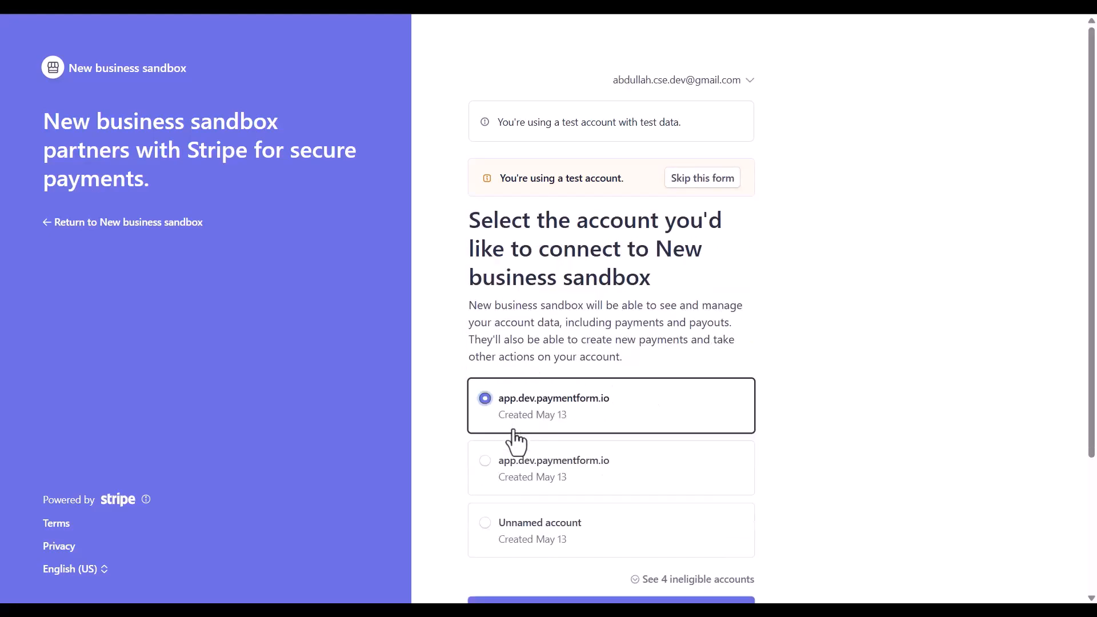
{"action": "scroll", "coordinate": [514, 430], "scroll_direction": "down", "scroll_amount": 1}
{"action": "left_click", "coordinate": [607, 548]}
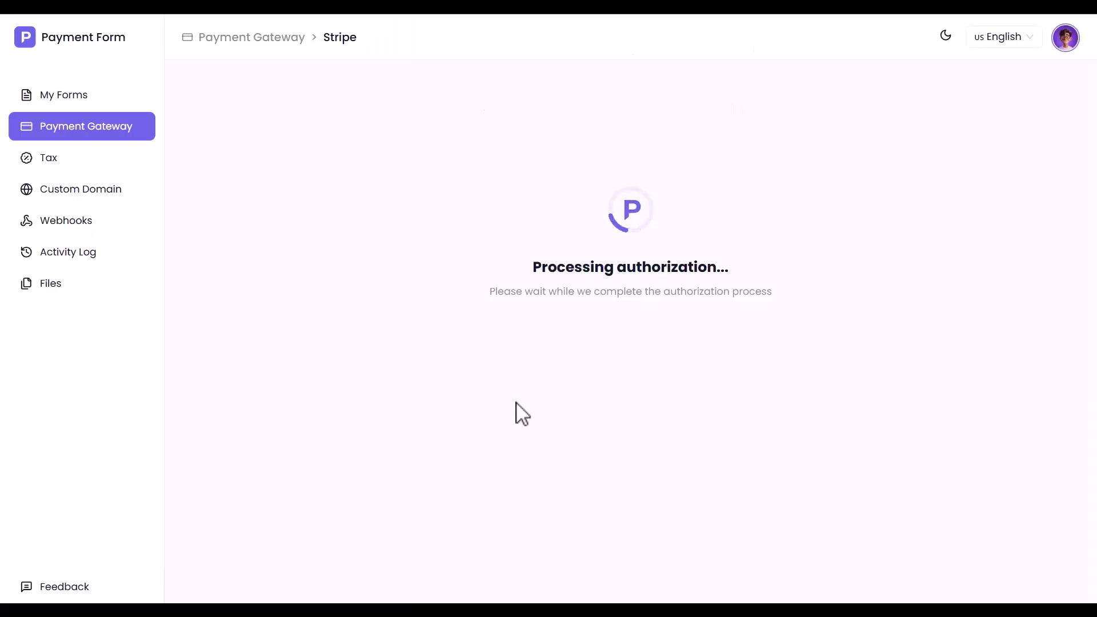
Step: Set Stripe Connection as the Fundraising form's payment gateway
{"action": "left_click", "coordinate": [619, 309]}
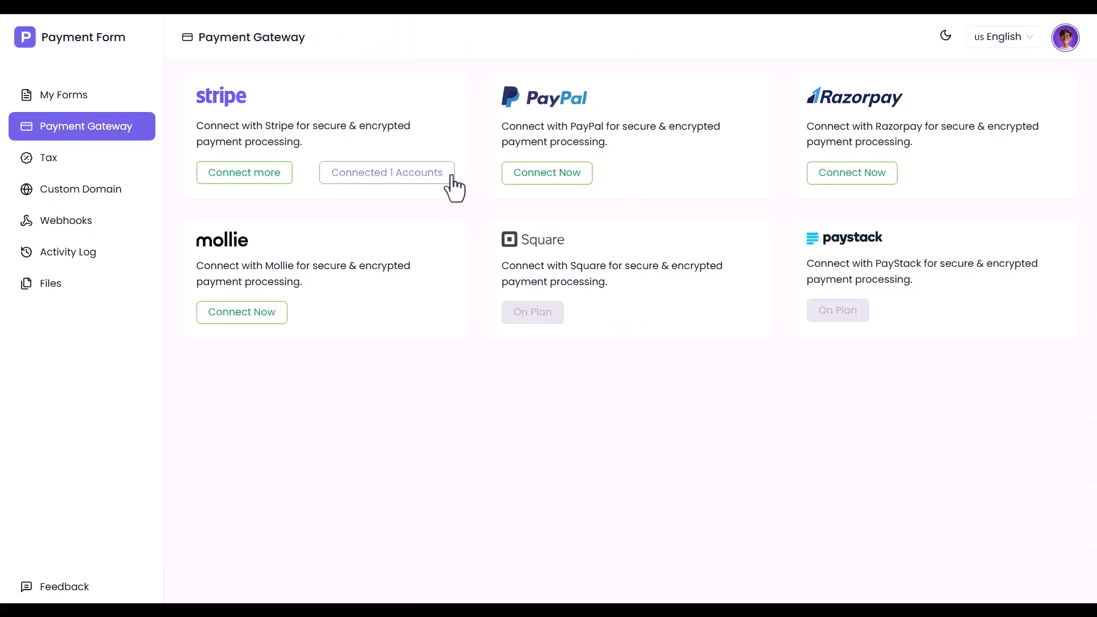
{"action": "left_click", "coordinate": [63, 95]}
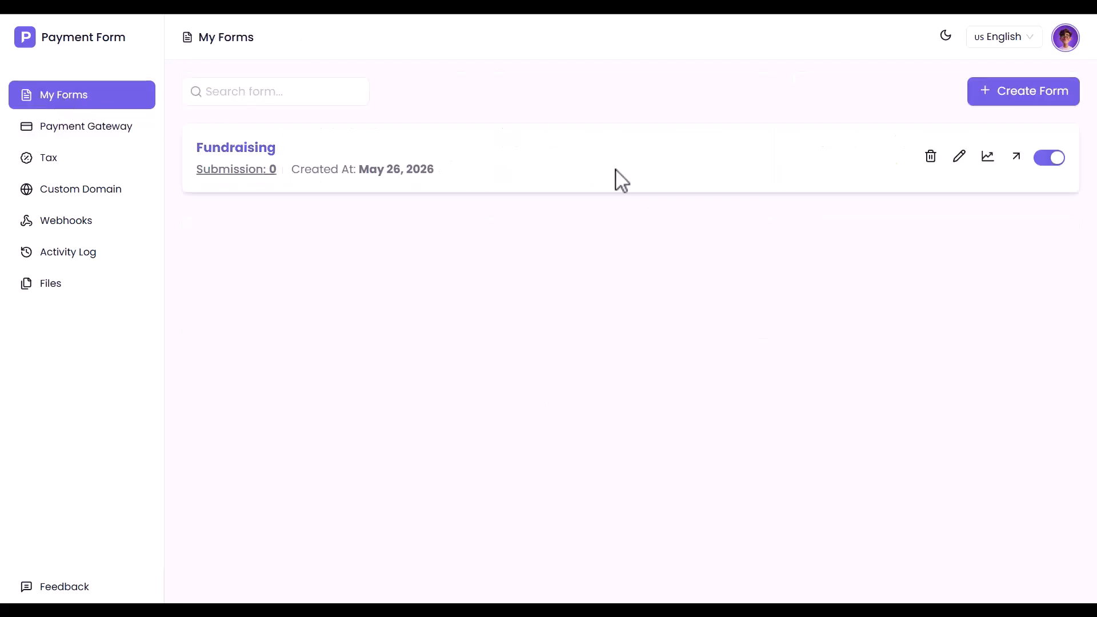
{"action": "left_click", "coordinate": [957, 156]}
{"action": "left_click", "coordinate": [588, 37]}
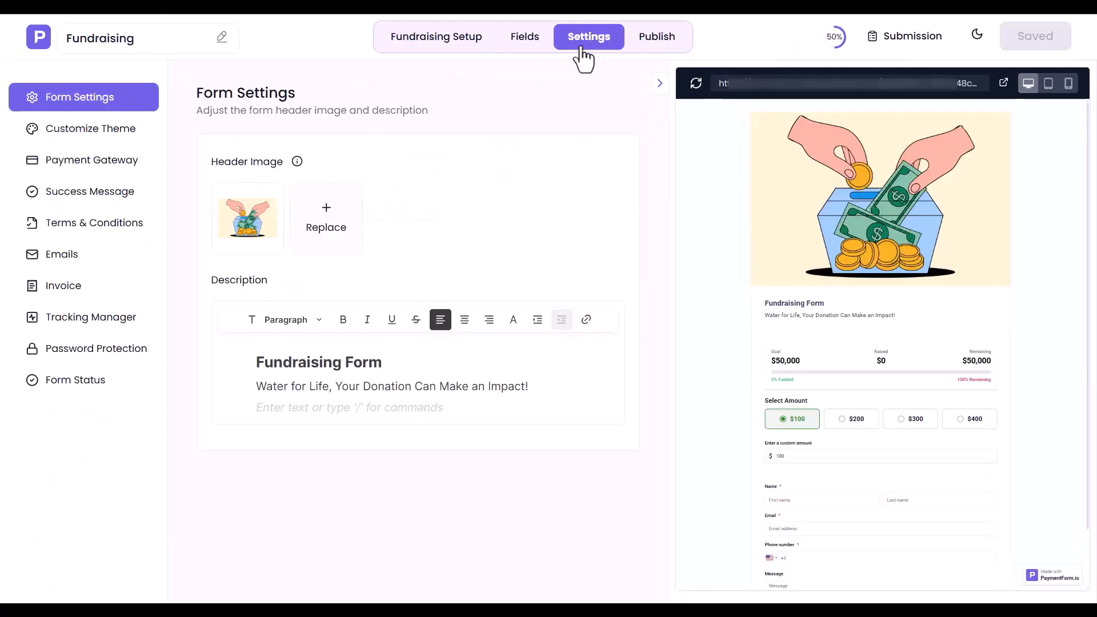
{"action": "left_click", "coordinate": [69, 165]}
{"action": "left_click", "coordinate": [268, 196]}
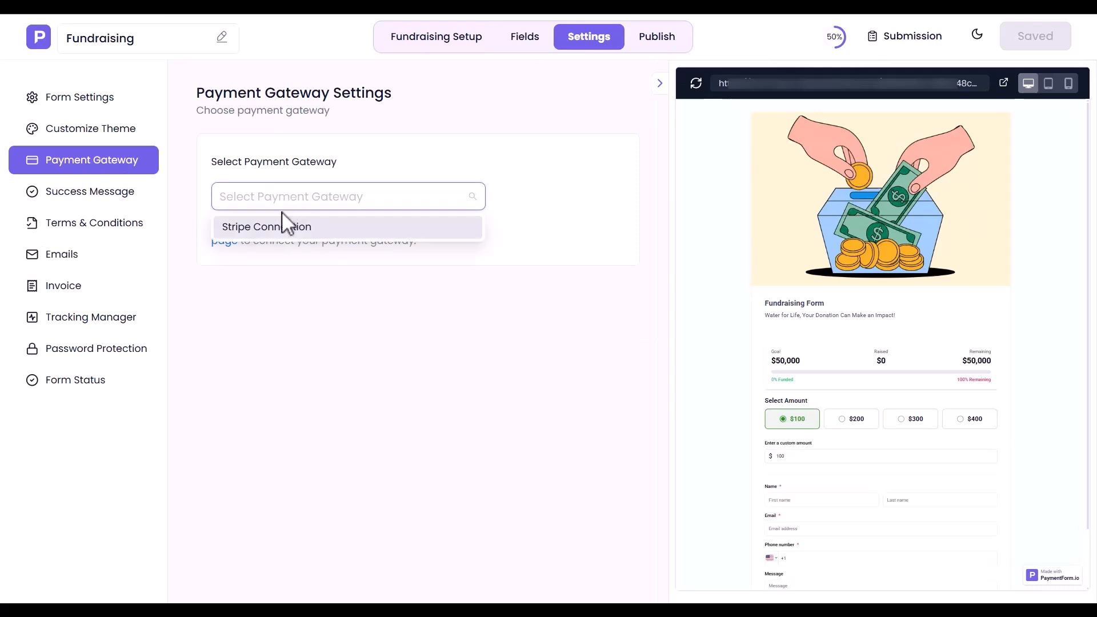
{"action": "left_click", "coordinate": [283, 226]}
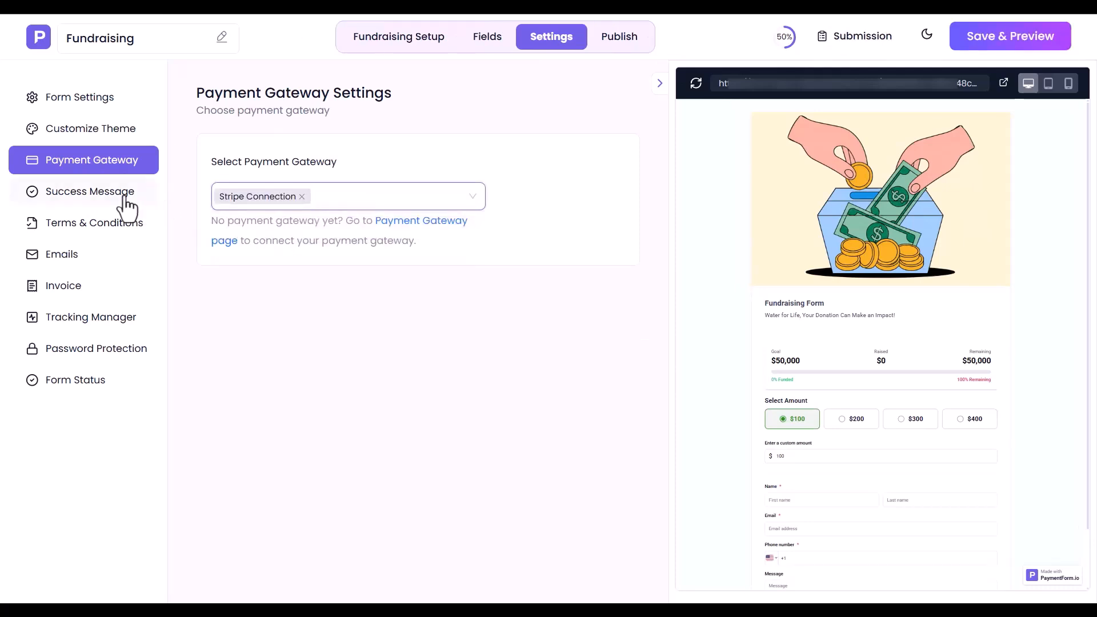
Step: Review the success message's Thank You heading and second line
{"action": "left_click", "coordinate": [75, 194]}
{"action": "triple_click", "coordinate": [583, 207]}
{"action": "triple_click", "coordinate": [566, 246]}
Step: Enable Terms & Conditions on the Fundraising form
{"action": "left_click", "coordinate": [564, 248]}
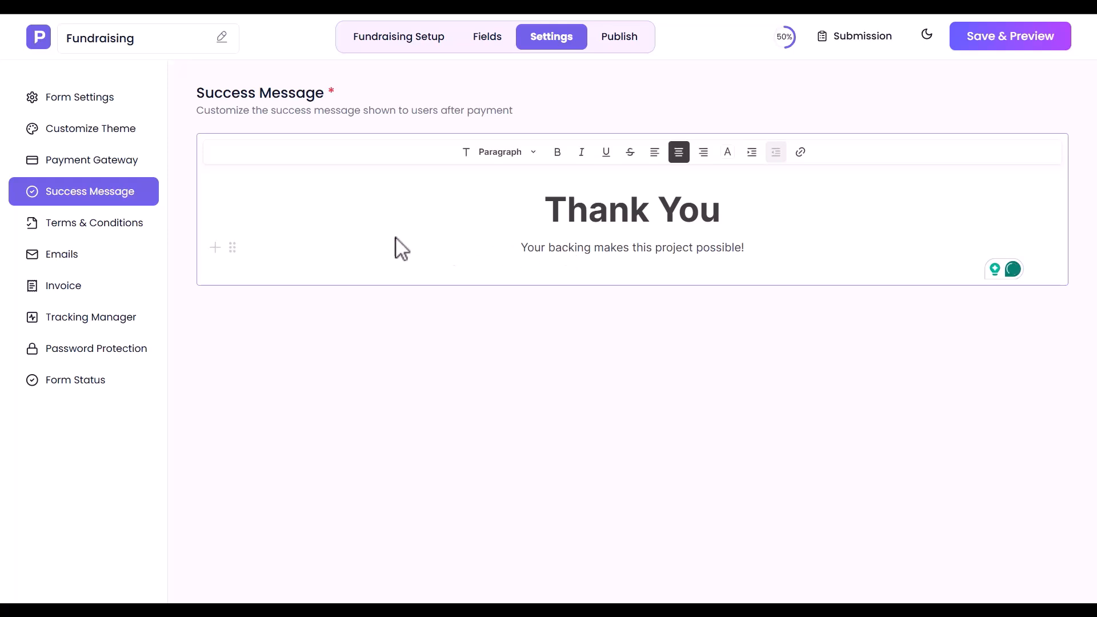
{"action": "left_click", "coordinate": [77, 224]}
{"action": "left_click", "coordinate": [354, 169]}
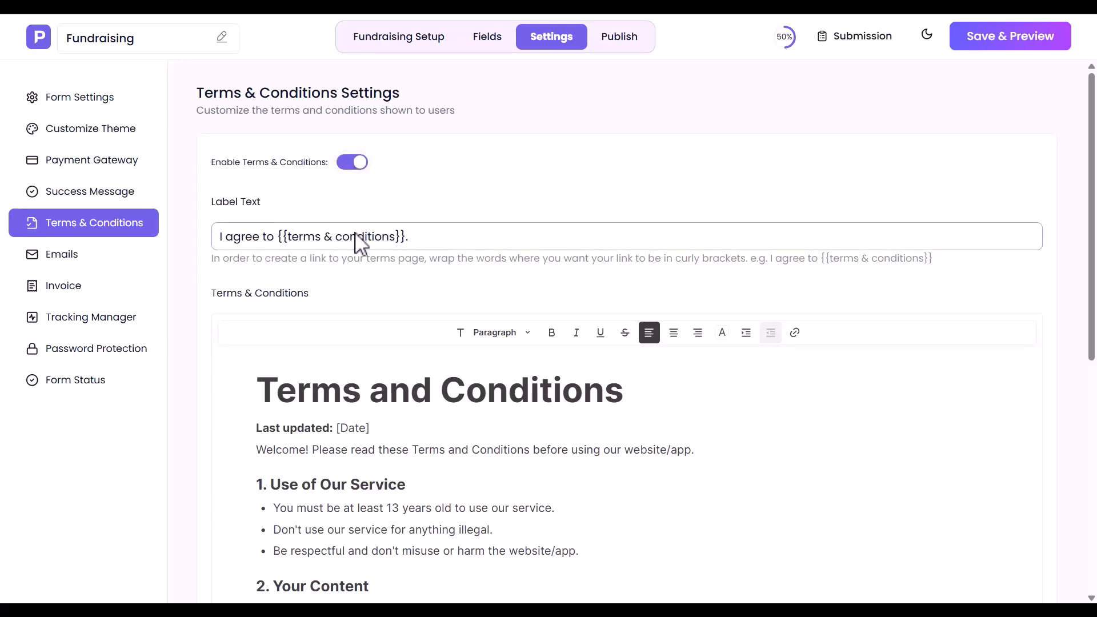
{"action": "scroll", "coordinate": [349, 240], "scroll_direction": "down", "scroll_amount": 7}
{"action": "scroll", "coordinate": [360, 240], "scroll_direction": "up", "scroll_amount": 6}
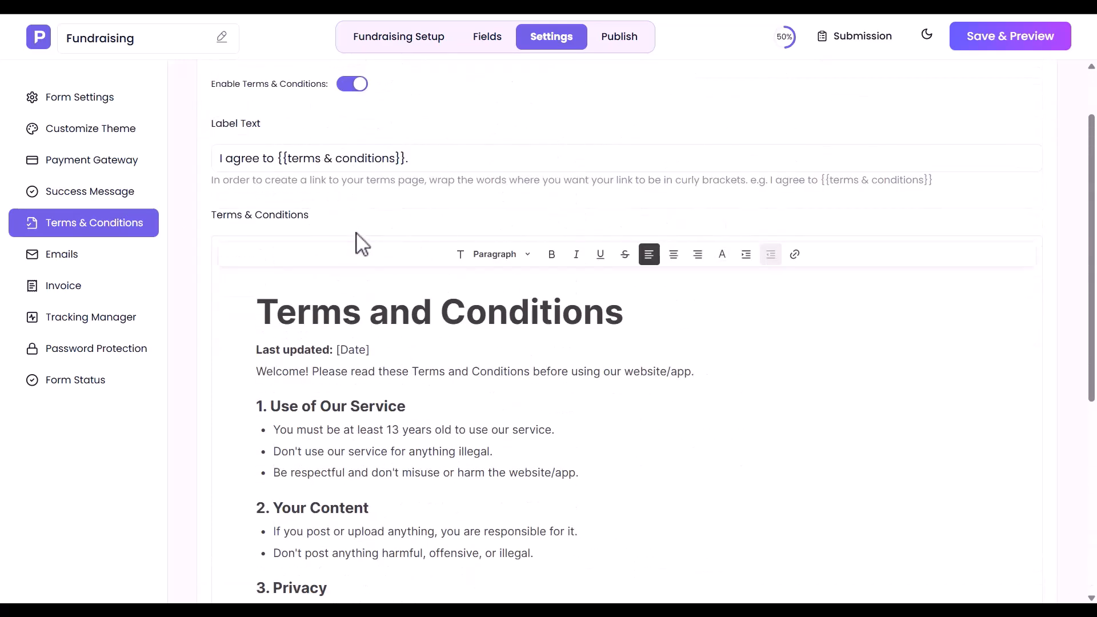
Step: Check the notification email's recipient and subject, keeping it switched on
{"action": "left_click", "coordinate": [61, 261]}
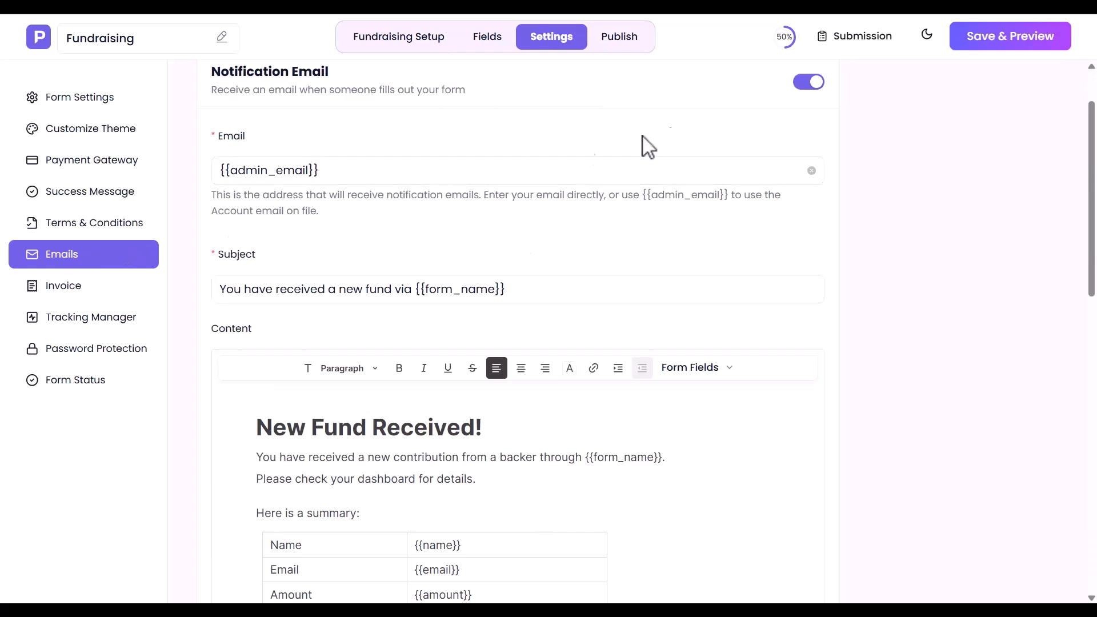
{"action": "left_click", "coordinate": [807, 86]}
{"action": "left_click", "coordinate": [807, 86]}
{"action": "left_click", "coordinate": [343, 171]}
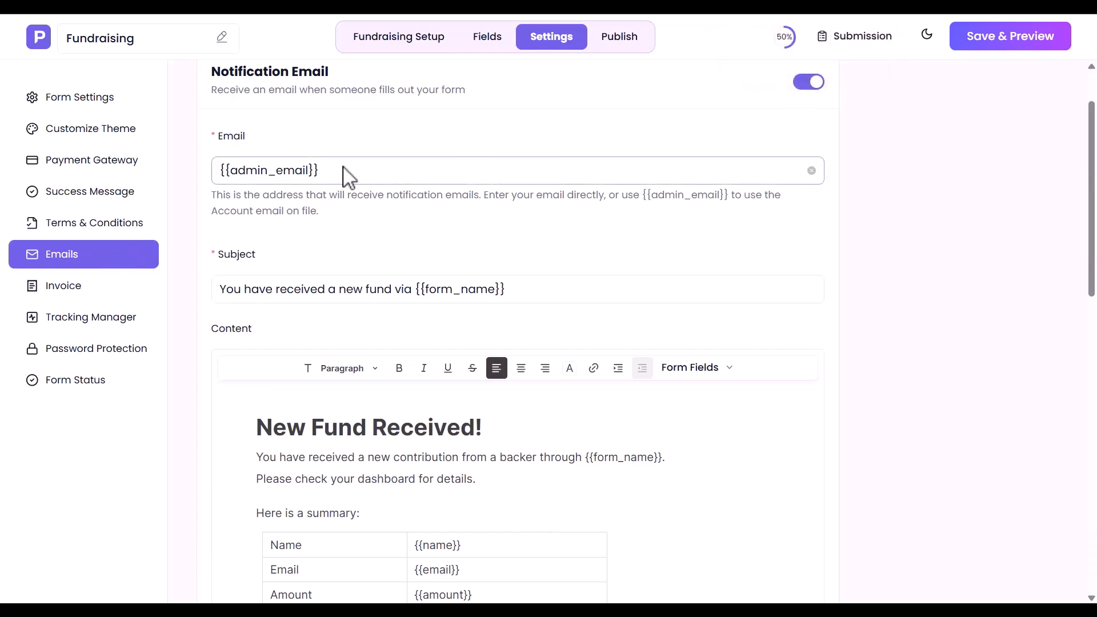
{"action": "left_click", "coordinate": [367, 288]}
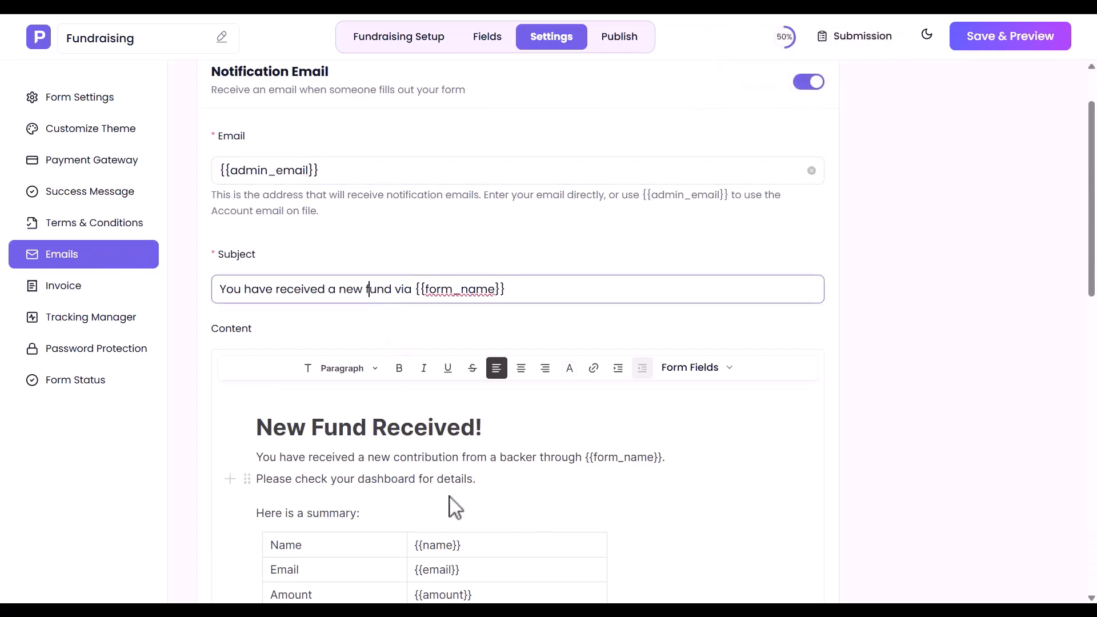
{"action": "scroll", "coordinate": [452, 506], "scroll_direction": "down", "scroll_amount": 5}
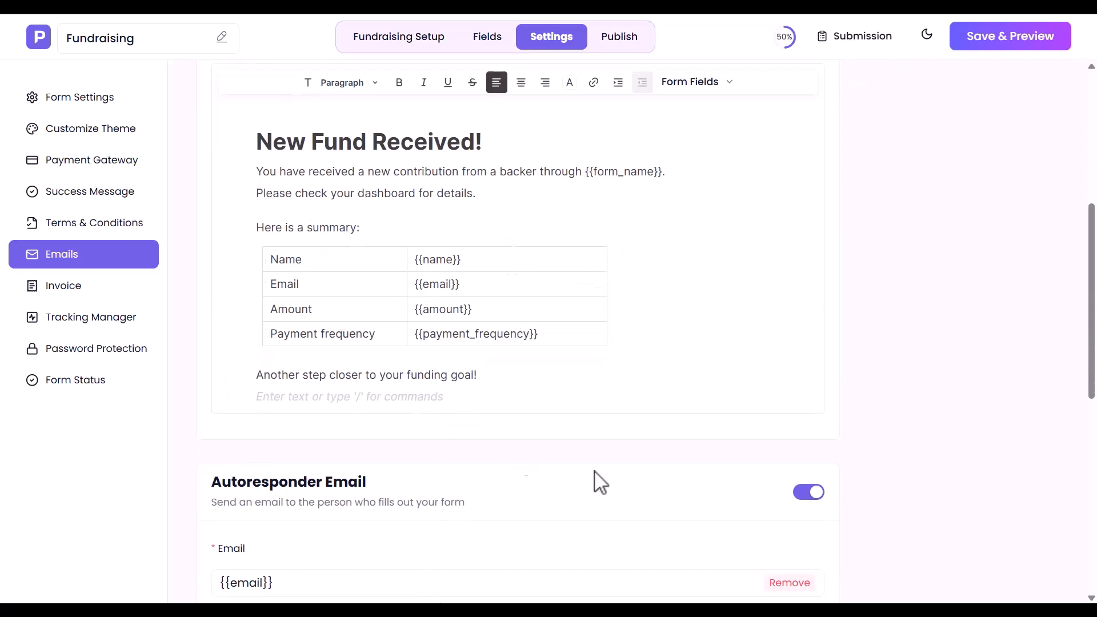
Step: Check the autoresponder email's subject, keeping it switched on
{"action": "left_click", "coordinate": [806, 495]}
{"action": "left_click", "coordinate": [807, 494]}
{"action": "scroll", "coordinate": [807, 503], "scroll_direction": "down", "scroll_amount": 6}
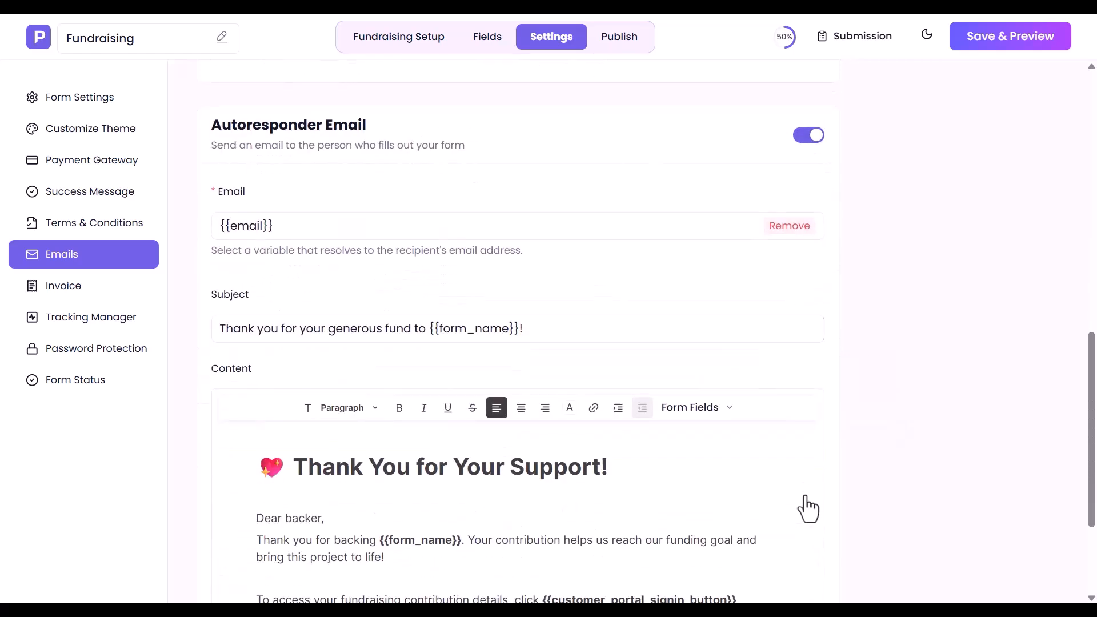
{"action": "left_click", "coordinate": [351, 328]}
{"action": "scroll", "coordinate": [349, 326], "scroll_direction": "down", "scroll_amount": 3}
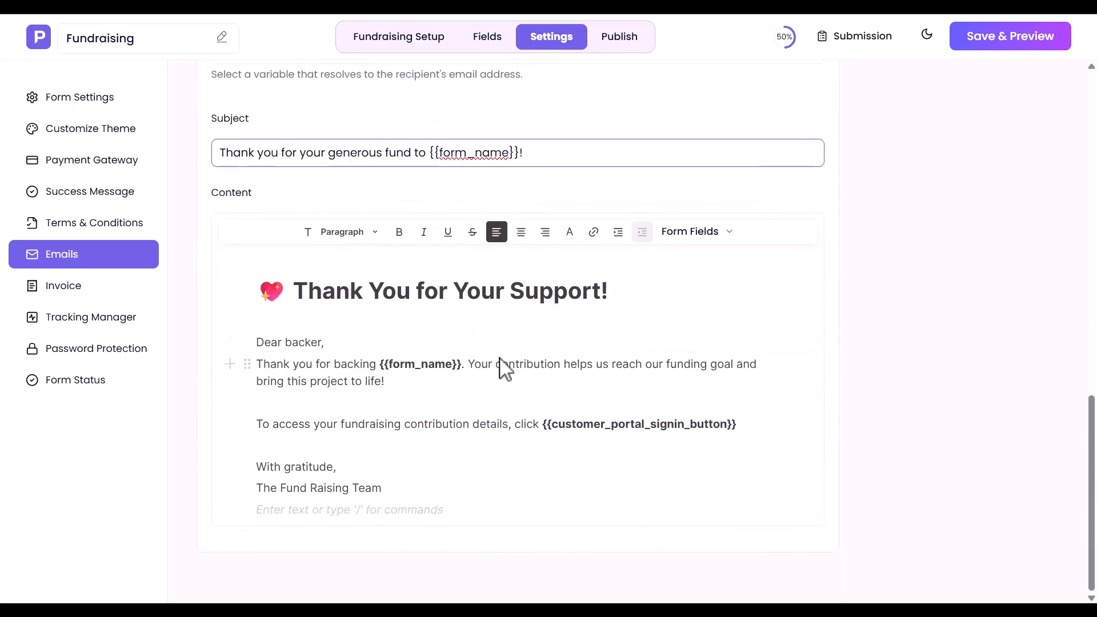
Step: Upload Fundraising2.png as the invoice logo
{"action": "left_click", "coordinate": [67, 287]}
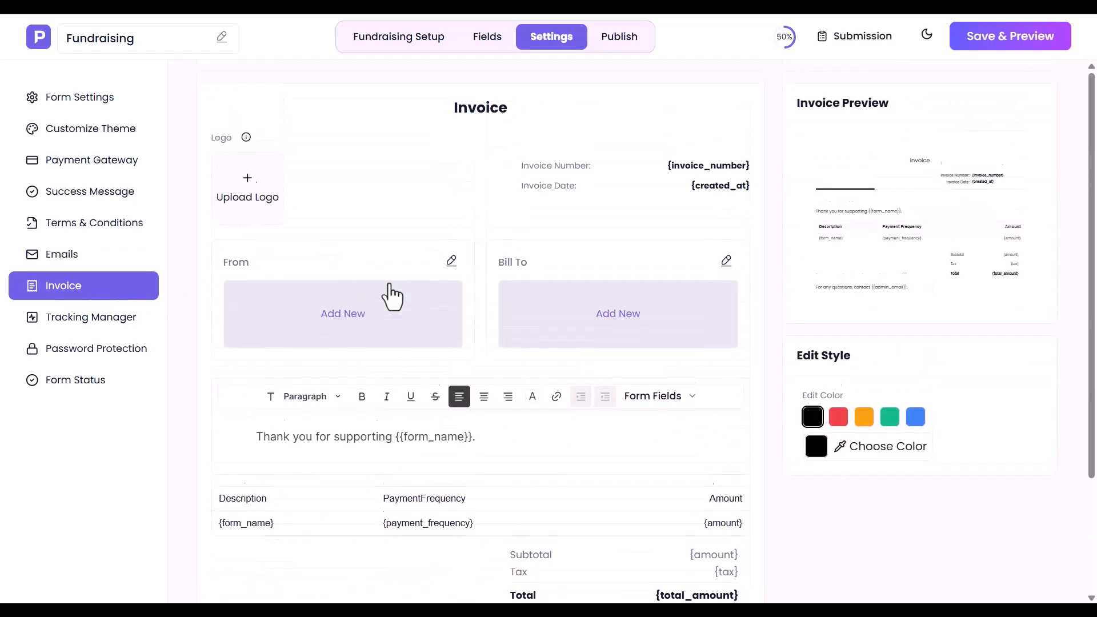
{"action": "left_click", "coordinate": [247, 188]}
{"action": "left_click", "coordinate": [341, 105]}
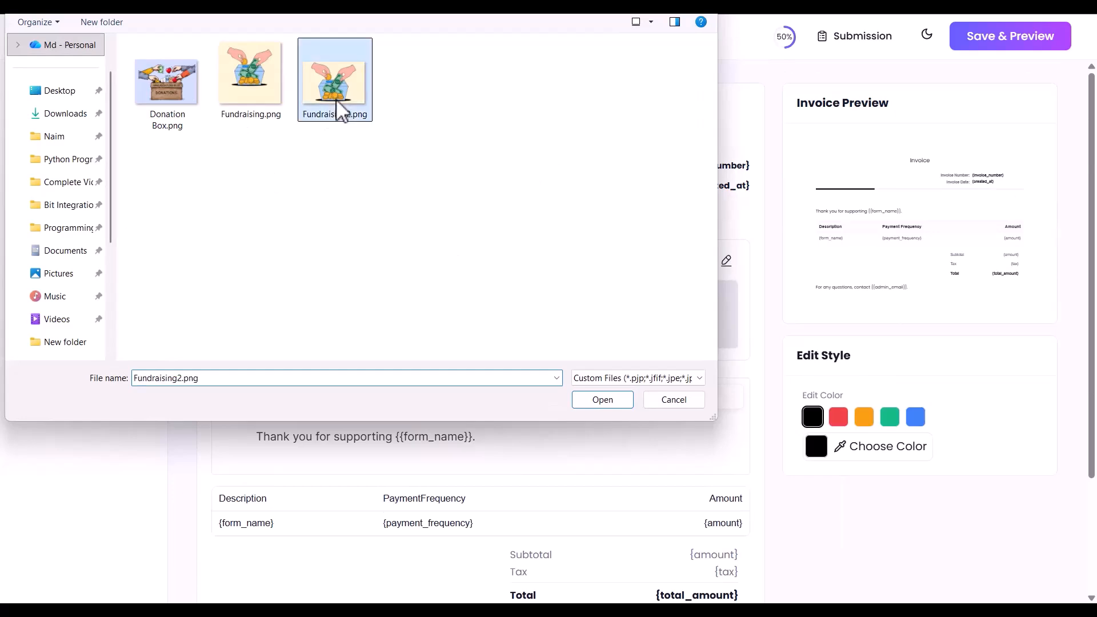
{"action": "double_click", "coordinate": [341, 105]}
Step: Add sender details: name, e-mail, mobile, and address USA, New York 10001
{"action": "left_click", "coordinate": [341, 314]}
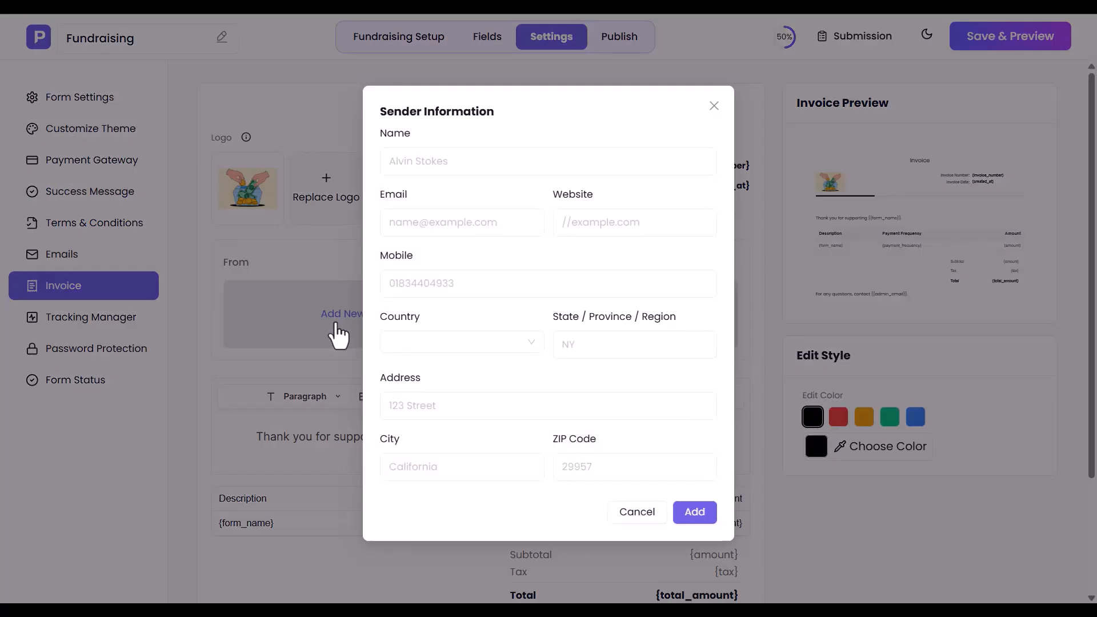
{"action": "left_click", "coordinate": [485, 165]}
{"action": "type", "text": "Naim"}
{"action": "left_click", "coordinate": [449, 222]}
{"action": "type", "text": "m...m"}
{"action": "left_click", "coordinate": [392, 283]}
{"action": "type", "text": "0...5"}
{"action": "left_click", "coordinate": [417, 410]}
{"action": "type", "text": "USA"}
{"action": "left_click", "coordinate": [433, 467]}
{"action": "type", "text": "New York"}
{"action": "left_click", "coordinate": [590, 474]}
{"action": "type", "text": "10001"}
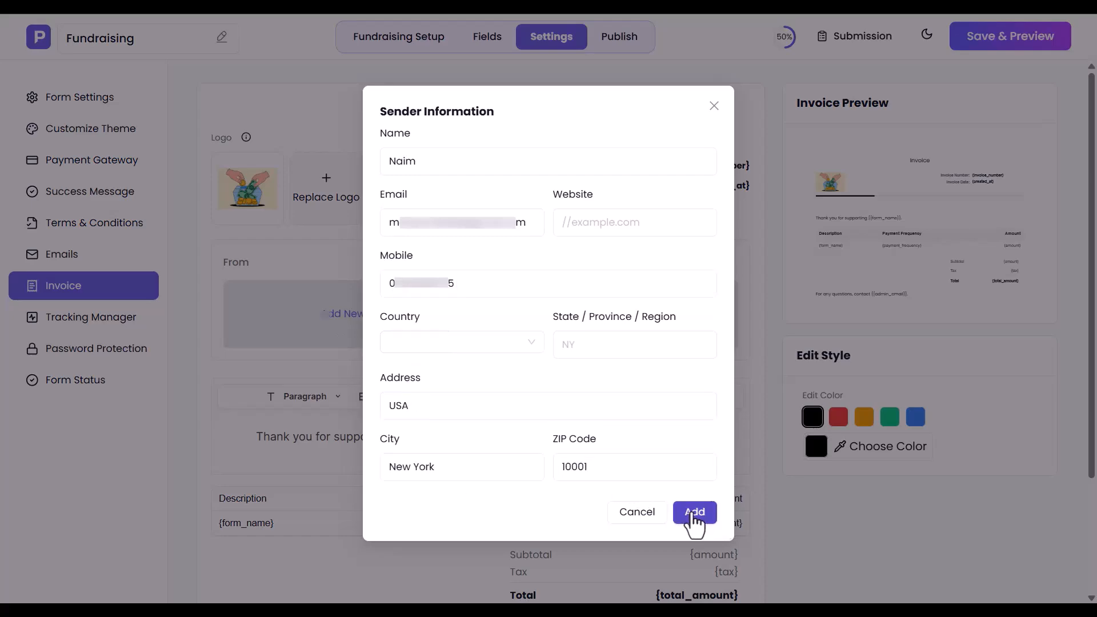
{"action": "left_click", "coordinate": [695, 512]}
Step: Fill Bill To with the {{name}}, {{email}} and {{phone_number}} form variables
{"action": "left_click", "coordinate": [616, 323]}
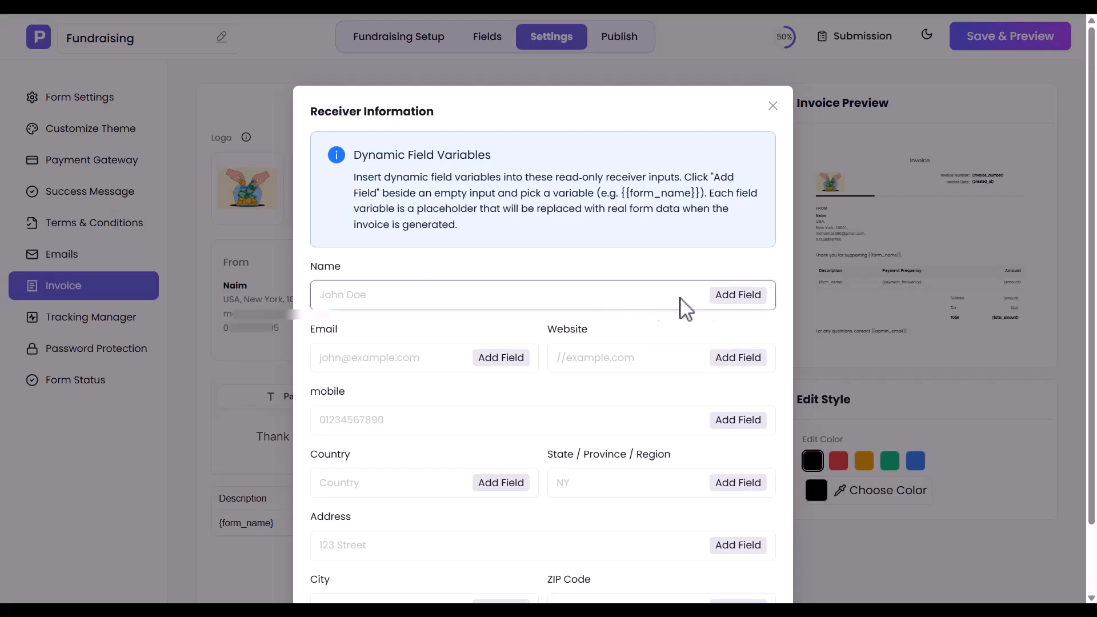
{"action": "left_click", "coordinate": [734, 296]}
{"action": "left_click", "coordinate": [618, 207]}
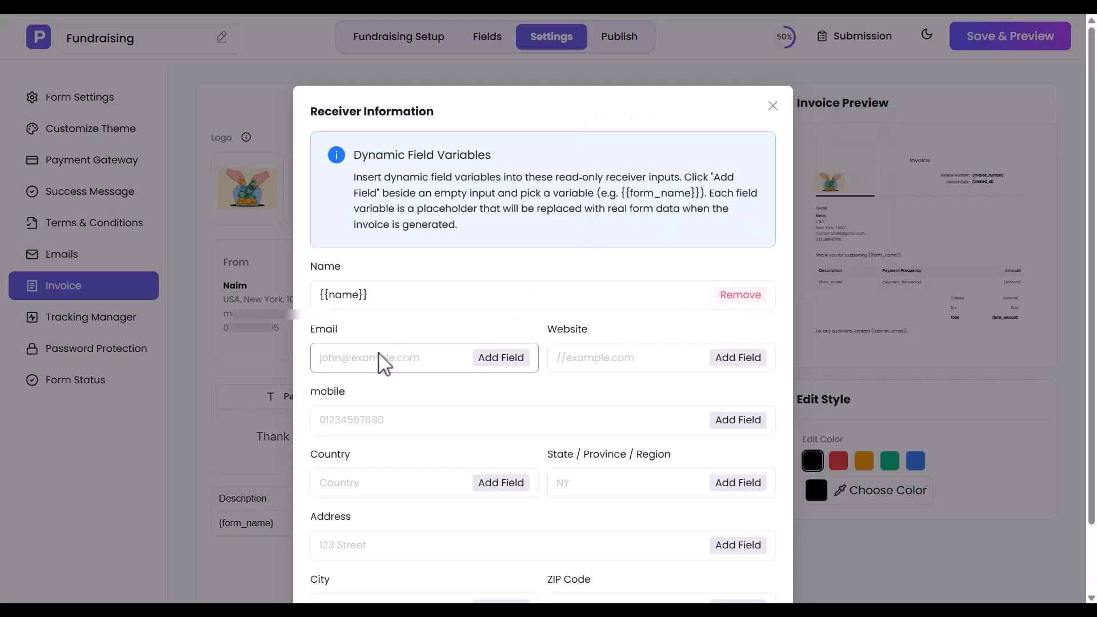
{"action": "left_click", "coordinate": [501, 358]}
{"action": "left_click", "coordinate": [430, 268]}
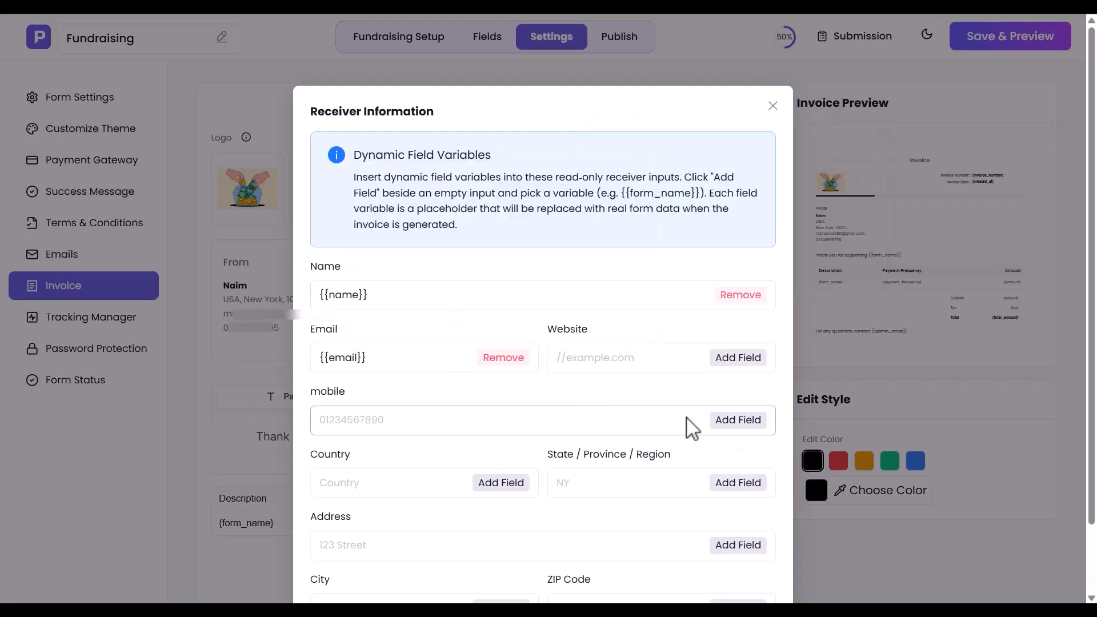
{"action": "left_click", "coordinate": [738, 420]}
{"action": "left_click", "coordinate": [719, 332]}
{"action": "scroll", "coordinate": [718, 346], "scroll_direction": "down", "scroll_amount": 2}
{"action": "left_click", "coordinate": [753, 575]}
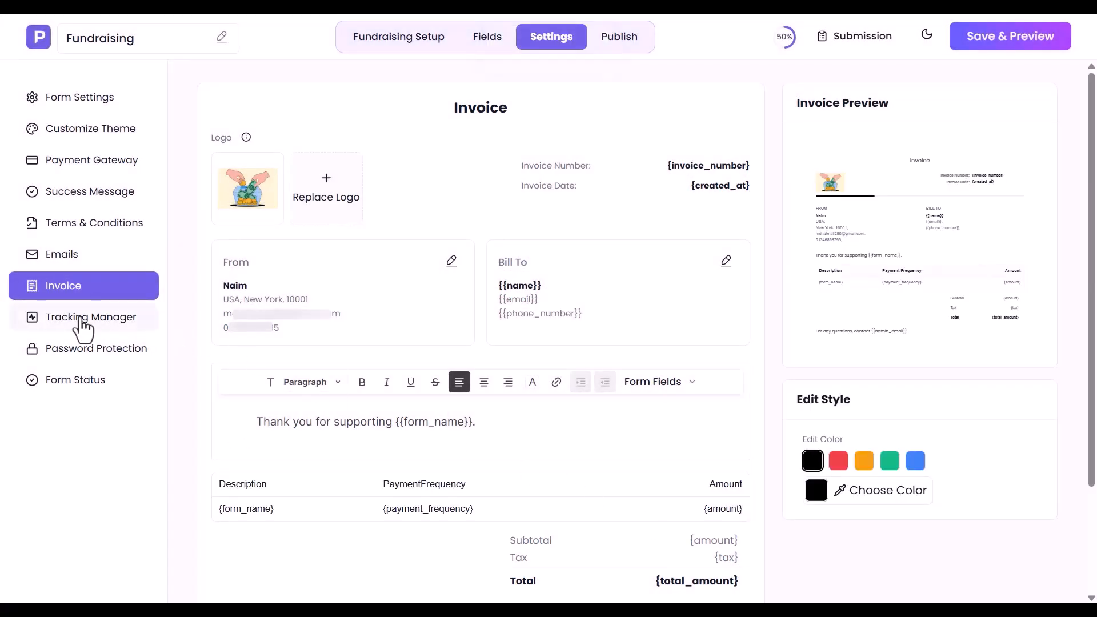
Step: In Tracking Manager, switch Meta Pixel and Google Analytics on, then back off
{"action": "left_click", "coordinate": [83, 320]}
{"action": "left_click", "coordinate": [654, 155]}
{"action": "left_click", "coordinate": [654, 155]}
{"action": "left_click", "coordinate": [650, 443]}
{"action": "left_click", "coordinate": [653, 441]}
{"action": "scroll", "coordinate": [653, 441], "scroll_direction": "down", "scroll_amount": 3}
{"action": "scroll", "coordinate": [653, 441], "scroll_direction": "up", "scroll_amount": 3}
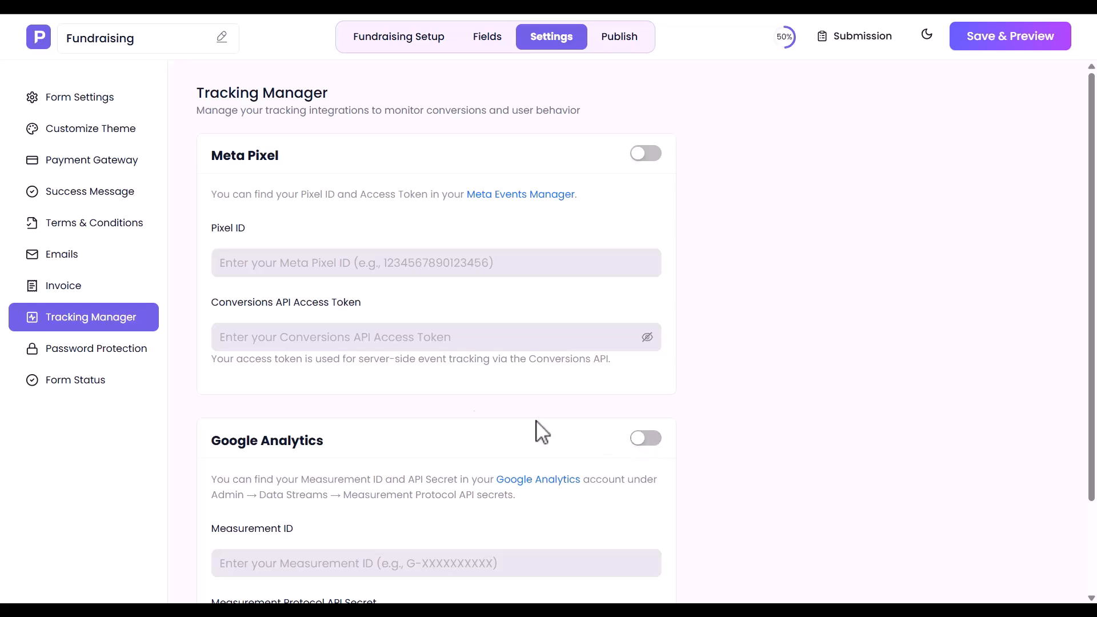
Step: Try requiring a password to open the form, then turn password protection back off
{"action": "left_click", "coordinate": [77, 349]}
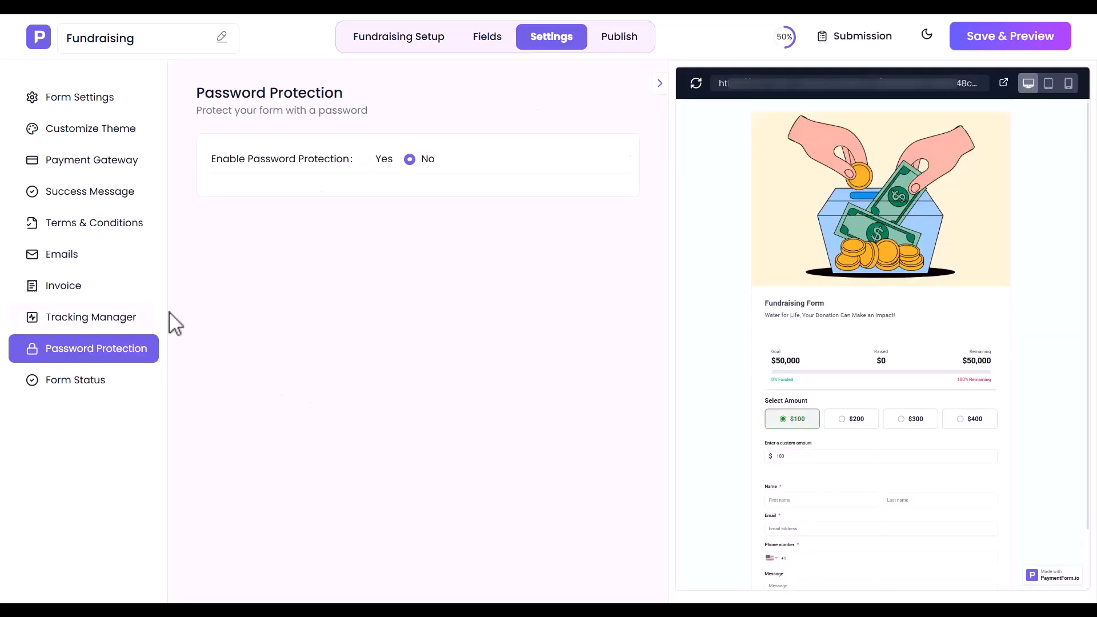
{"action": "left_click", "coordinate": [384, 161]}
{"action": "left_click", "coordinate": [326, 201]}
{"action": "type", "text": "1"}
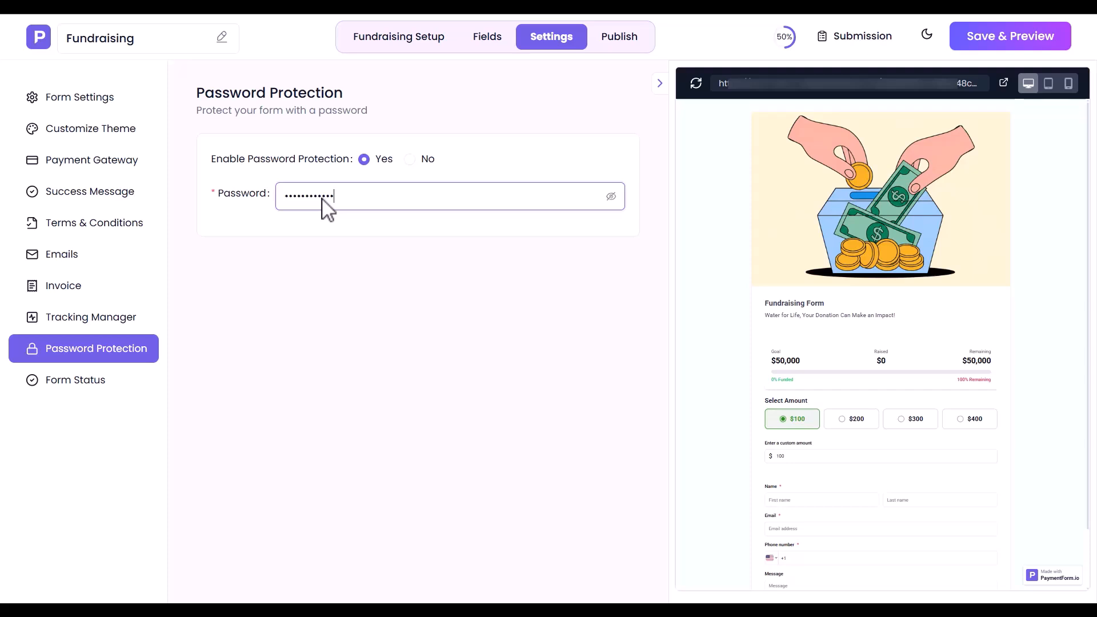
{"action": "left_click", "coordinate": [411, 160]}
Step: Set Form Status to 'Expires on specific date', May 31 2026 at 10:30 PM, and save
{"action": "left_click", "coordinate": [92, 390]}
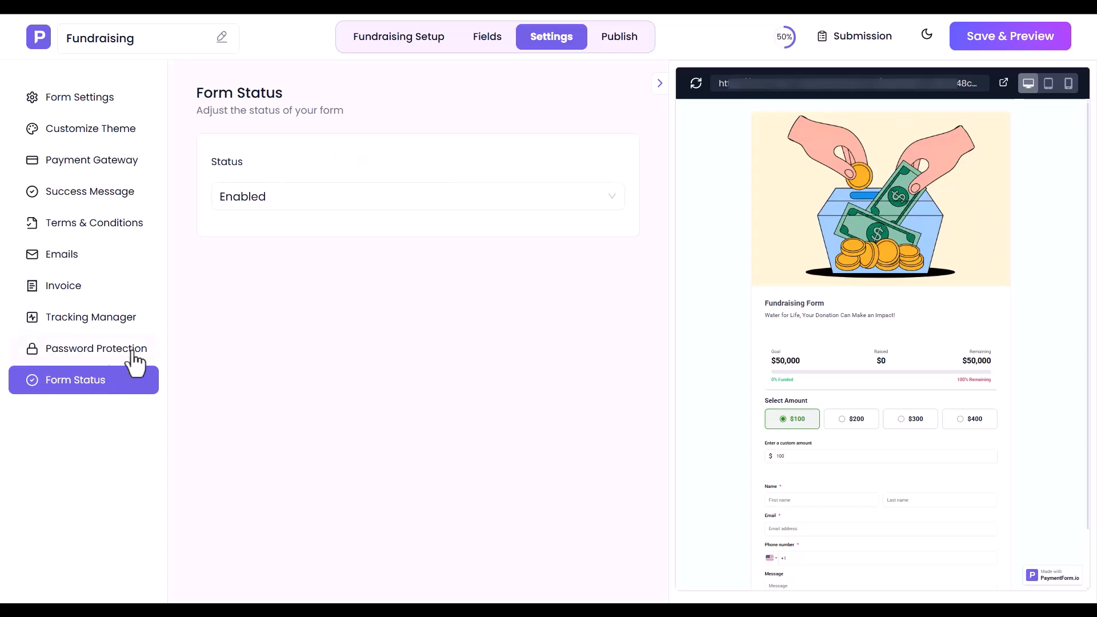
{"action": "left_click", "coordinate": [350, 208]}
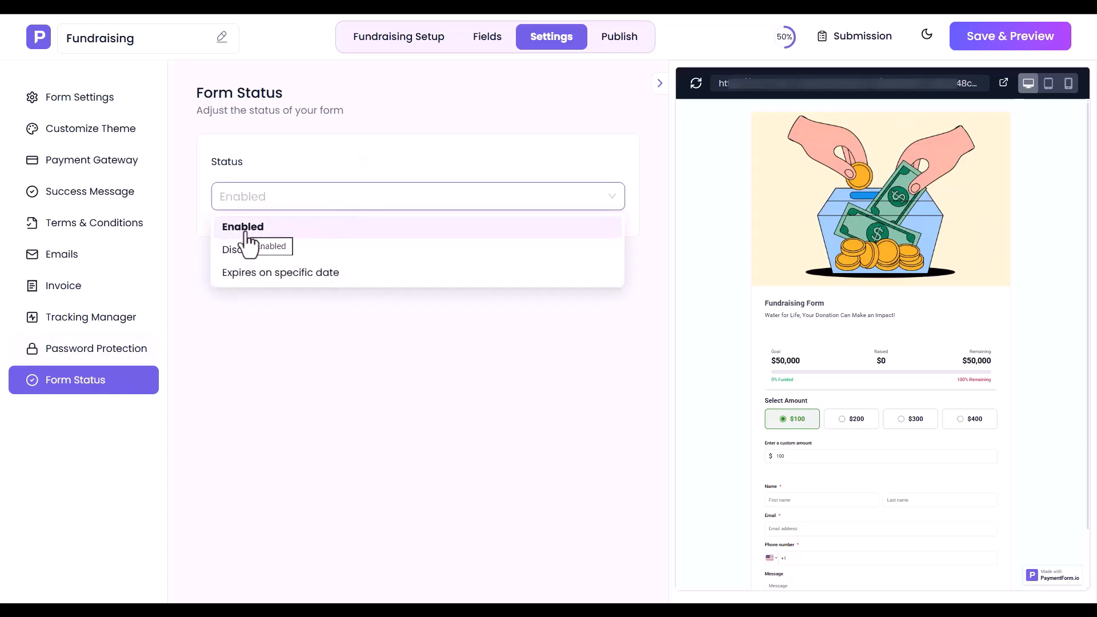
{"action": "left_click", "coordinate": [267, 274]}
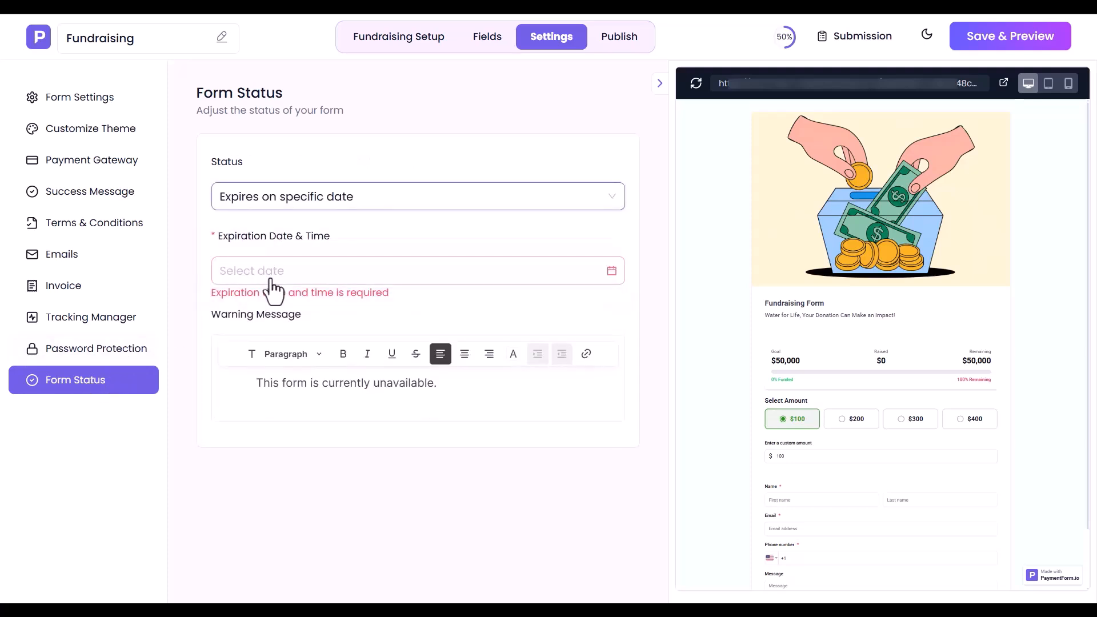
{"action": "left_click", "coordinate": [266, 277]}
{"action": "left_click", "coordinate": [236, 489]}
{"action": "scroll", "coordinate": [443, 458], "scroll_direction": "down", "scroll_amount": 3}
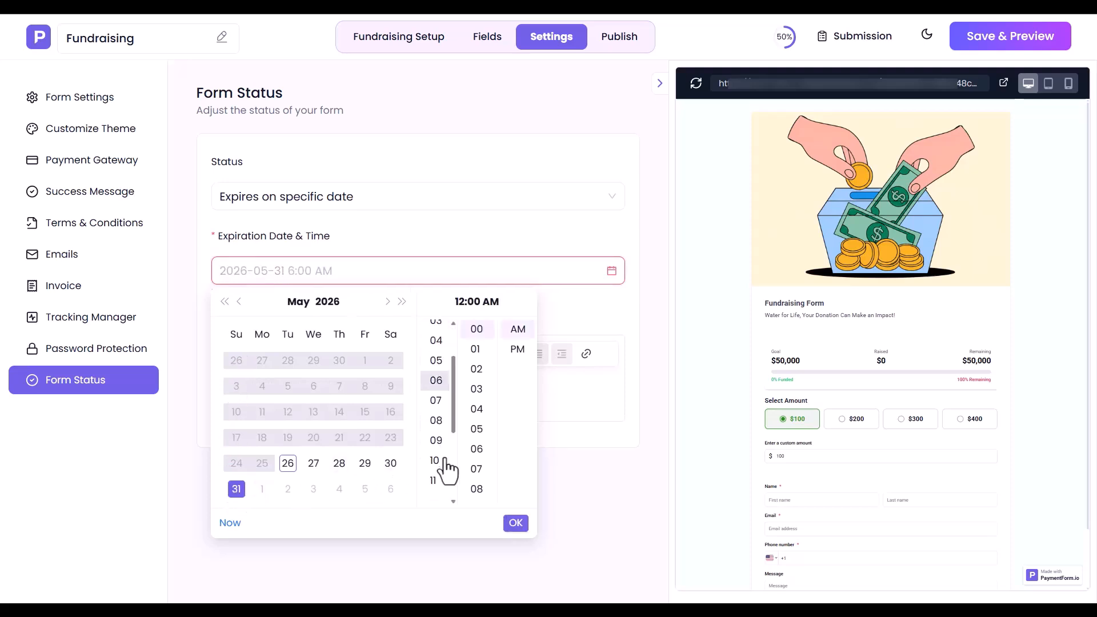
{"action": "left_click", "coordinate": [434, 386]}
{"action": "scroll", "coordinate": [477, 430], "scroll_direction": "down", "scroll_amount": 10}
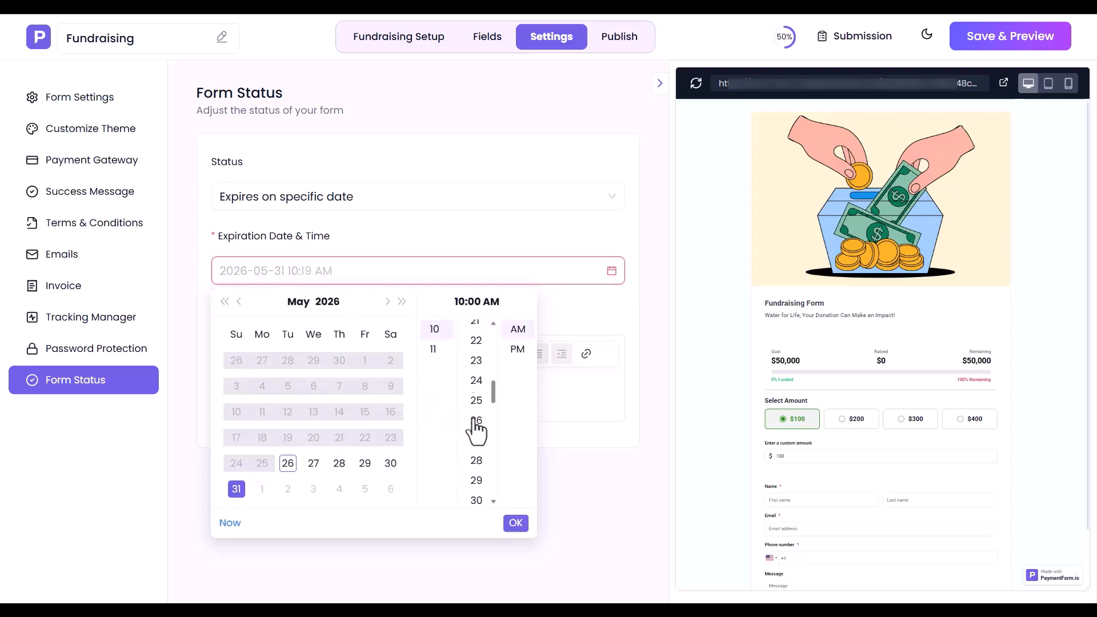
{"action": "left_click", "coordinate": [517, 350]}
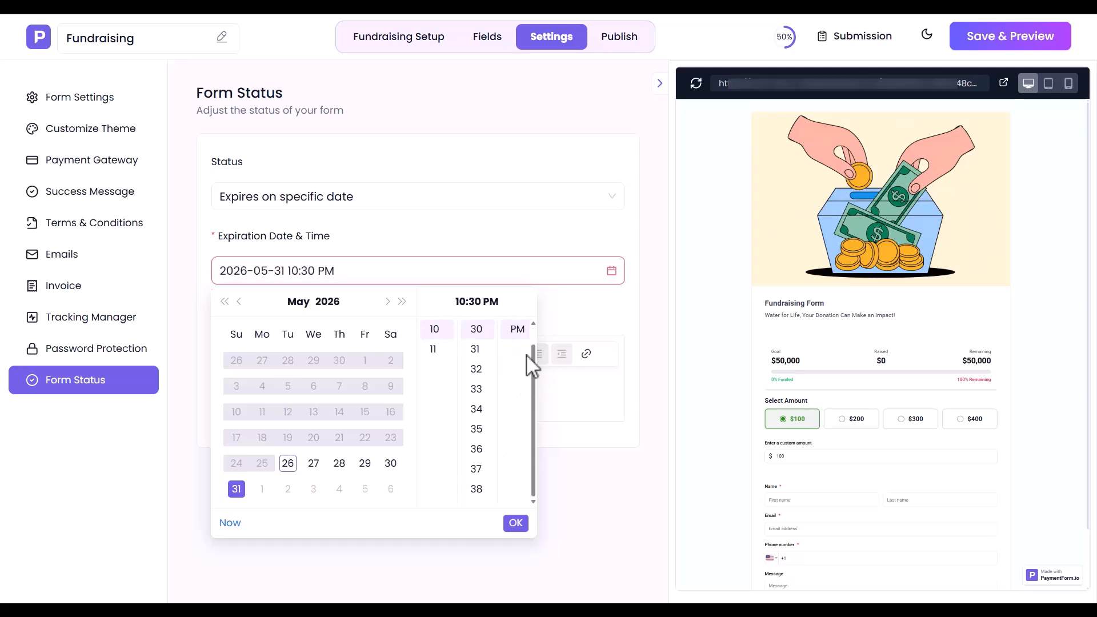
{"action": "left_click", "coordinate": [516, 523]}
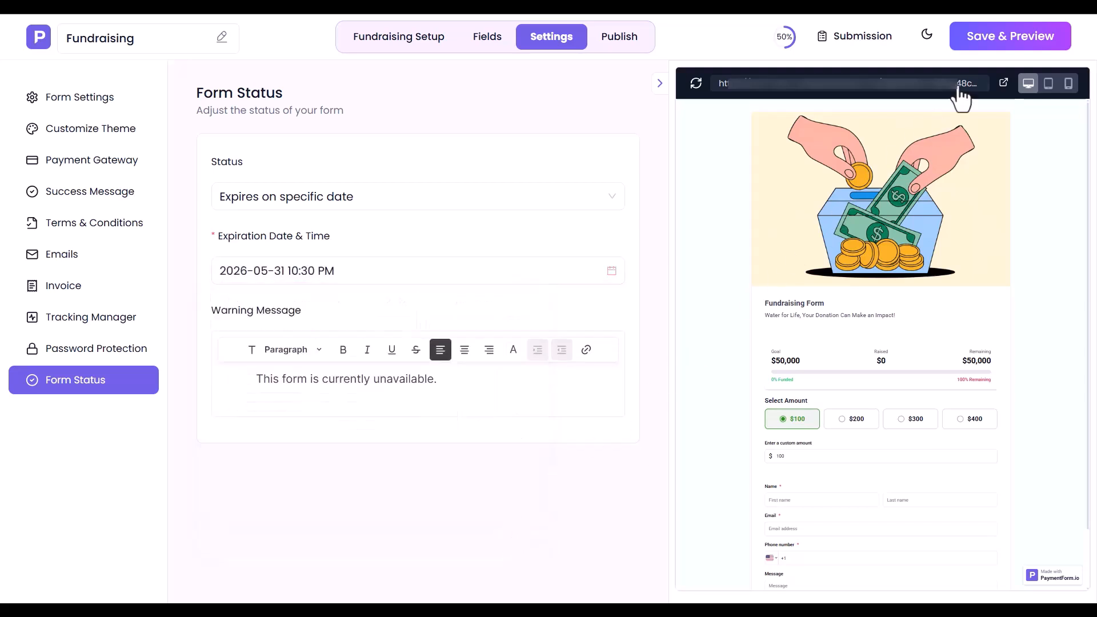
{"action": "left_click", "coordinate": [1009, 45]}
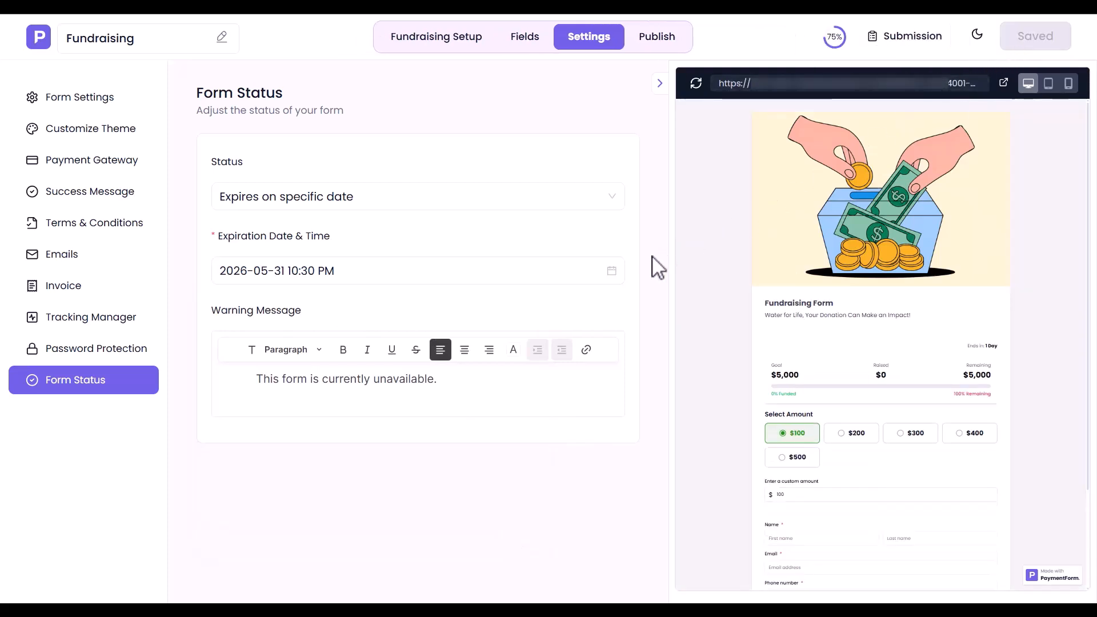
Step: Select the Publish tab's share link and embed code, then open the live form in a new tab
{"action": "left_click", "coordinate": [662, 44]}
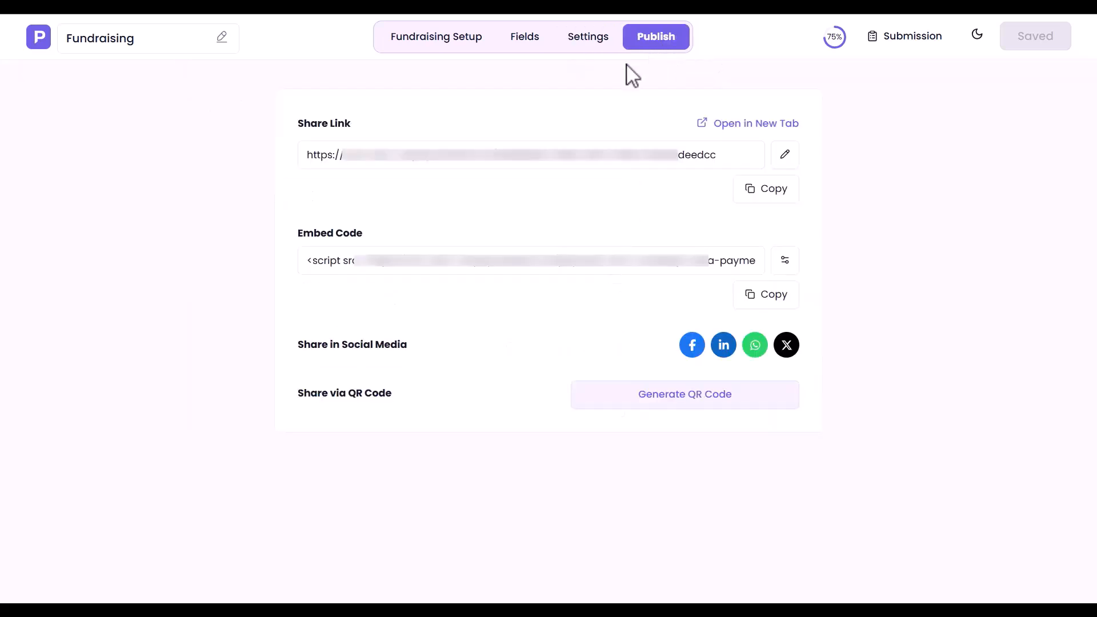
{"action": "left_click", "coordinate": [418, 162]}
{"action": "left_click", "coordinate": [496, 263]}
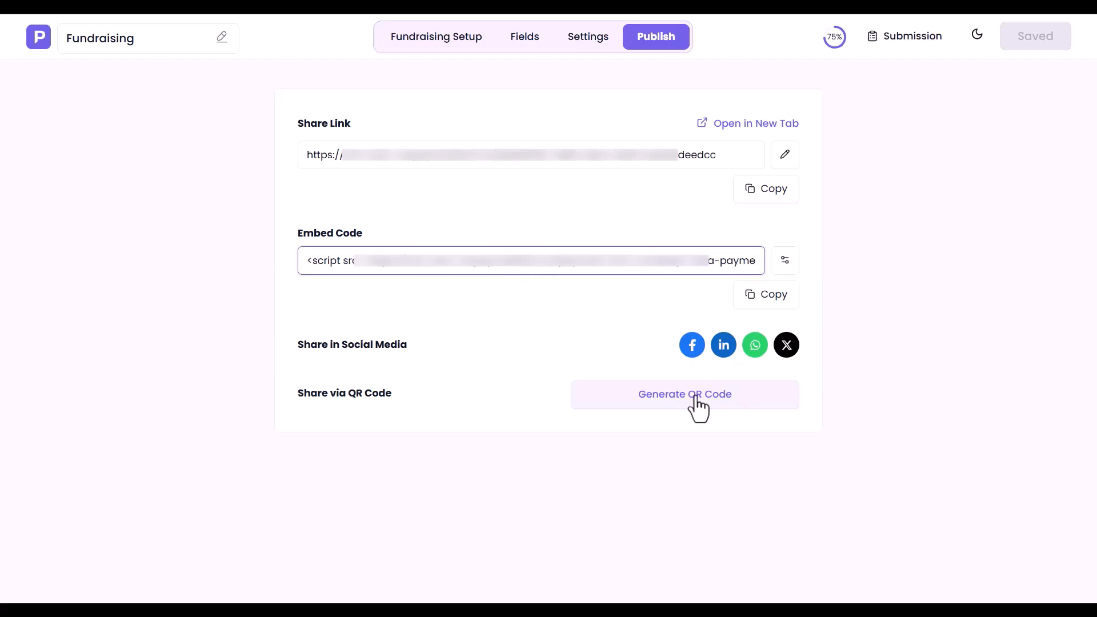
{"action": "left_click", "coordinate": [756, 126]}
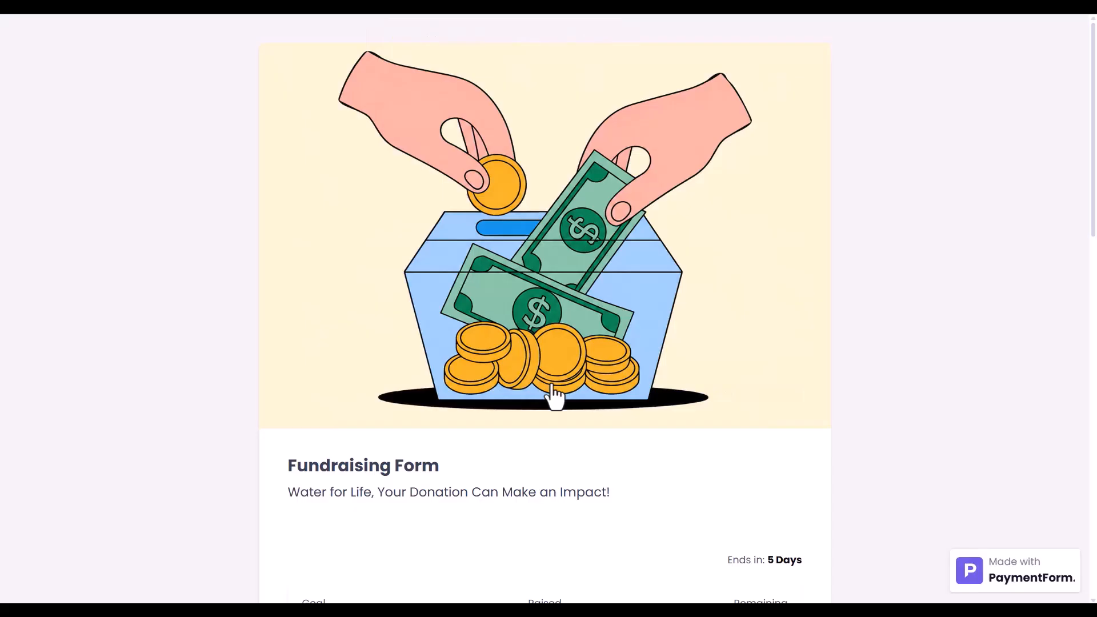
Step: After trying the $200, $300 and $400 amounts, enter a custom donation of 600
{"action": "scroll", "coordinate": [553, 388], "scroll_direction": "down", "scroll_amount": 15}
{"action": "scroll", "coordinate": [553, 388], "scroll_direction": "up", "scroll_amount": 10}
{"action": "scroll", "coordinate": [553, 387], "scroll_direction": "up", "scroll_amount": 5}
{"action": "scroll", "coordinate": [553, 389], "scroll_direction": "down", "scroll_amount": 7}
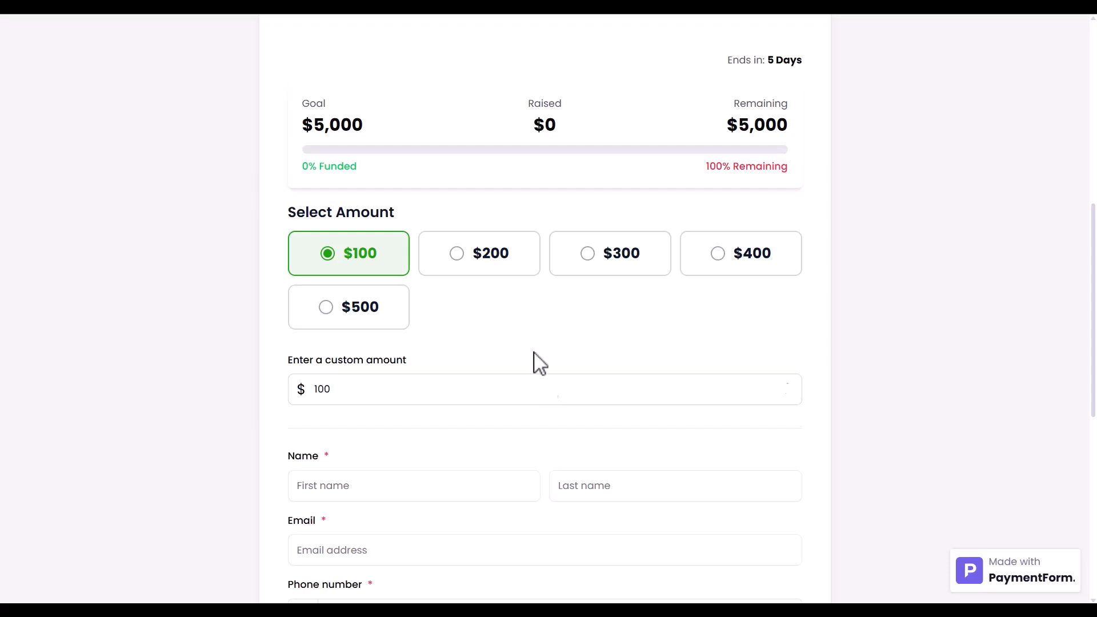
{"action": "left_click", "coordinate": [483, 257]}
{"action": "left_click", "coordinate": [591, 255]}
{"action": "left_click", "coordinate": [721, 257]}
{"action": "double_click", "coordinate": [514, 394]}
{"action": "type", "text": "600"}
Step: Fill in the donor's first name, last name and e-mail address
{"action": "left_click", "coordinate": [421, 486]}
{"action": "left_click", "coordinate": [584, 489]}
{"action": "left_click", "coordinate": [352, 556]}
{"action": "type", "text": "m...om"}
{"action": "scroll", "coordinate": [352, 556], "scroll_direction": "down", "scroll_amount": 1}
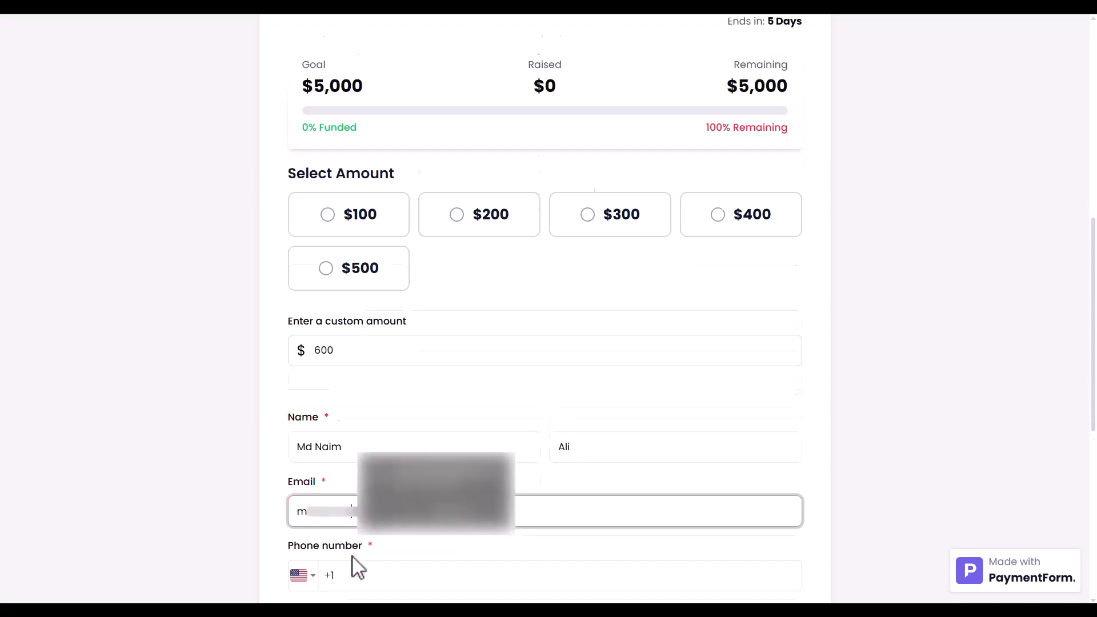
{"action": "scroll", "coordinate": [352, 556], "scroll_direction": "down", "scroll_amount": 6}
Step: Enter the donor's phone number and a support message, and agree to the terms
{"action": "left_click", "coordinate": [309, 260]}
{"action": "left_click", "coordinate": [309, 260]}
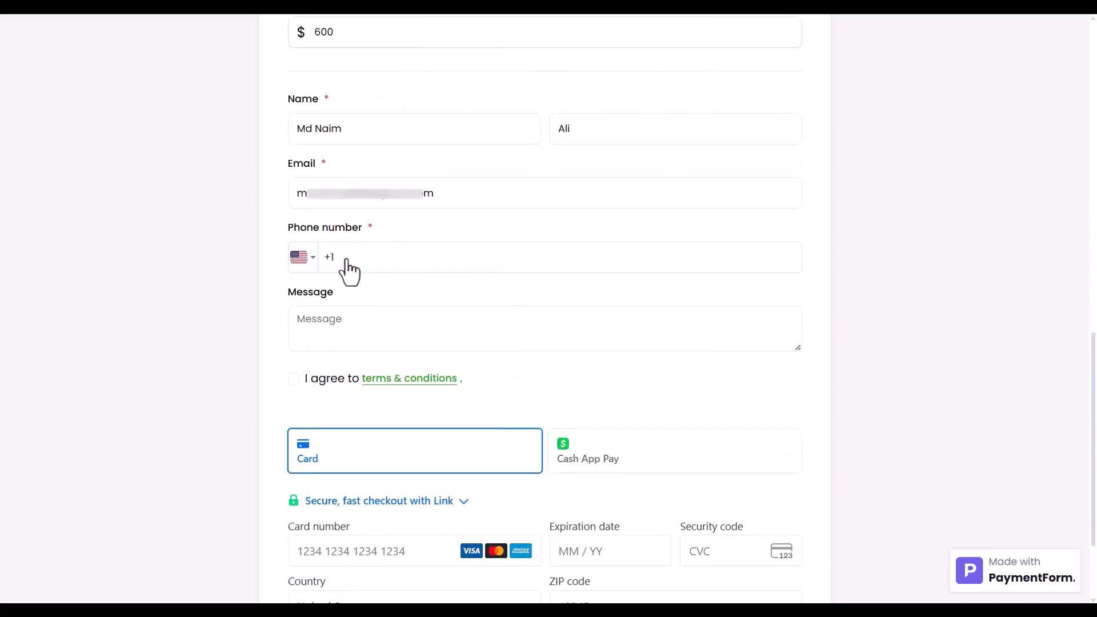
{"action": "left_click", "coordinate": [394, 259]}
{"action": "type", "text": "...3"}
{"action": "left_click", "coordinate": [351, 333]}
{"action": "type", "text": "I am happy to contribute a small amount to support their recovery and emergency needs."}
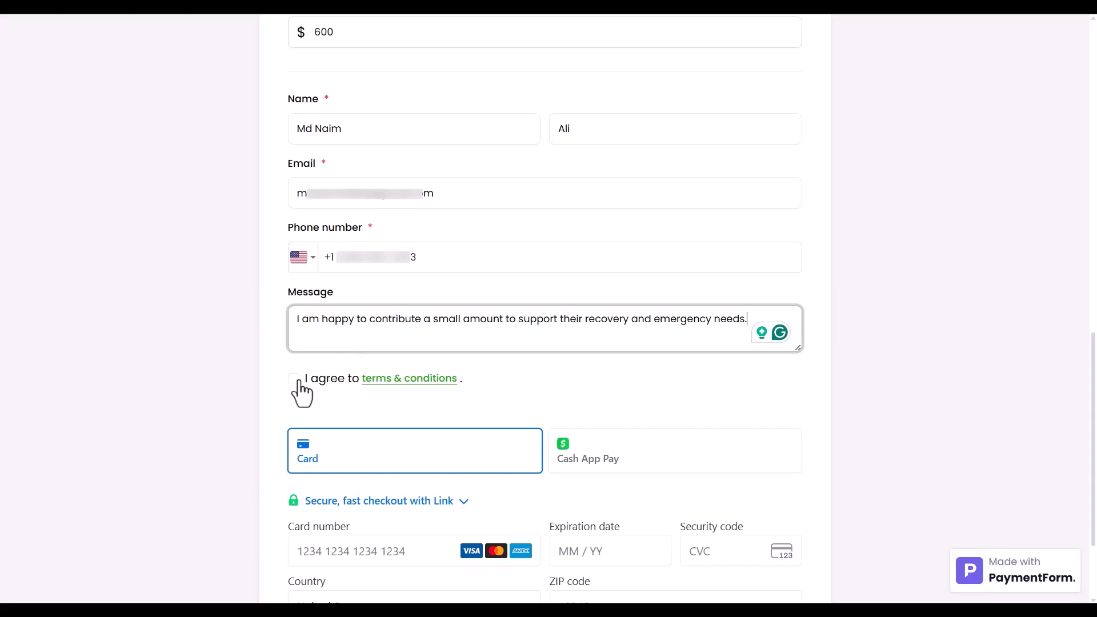
{"action": "left_click", "coordinate": [294, 379]}
{"action": "left_click", "coordinate": [365, 558]}
{"action": "type", "text": "4242424242424242052644410001"}
{"action": "scroll", "coordinate": [365, 557], "scroll_direction": "down", "scroll_amount": 3}
{"action": "type", "text": "m...m"}
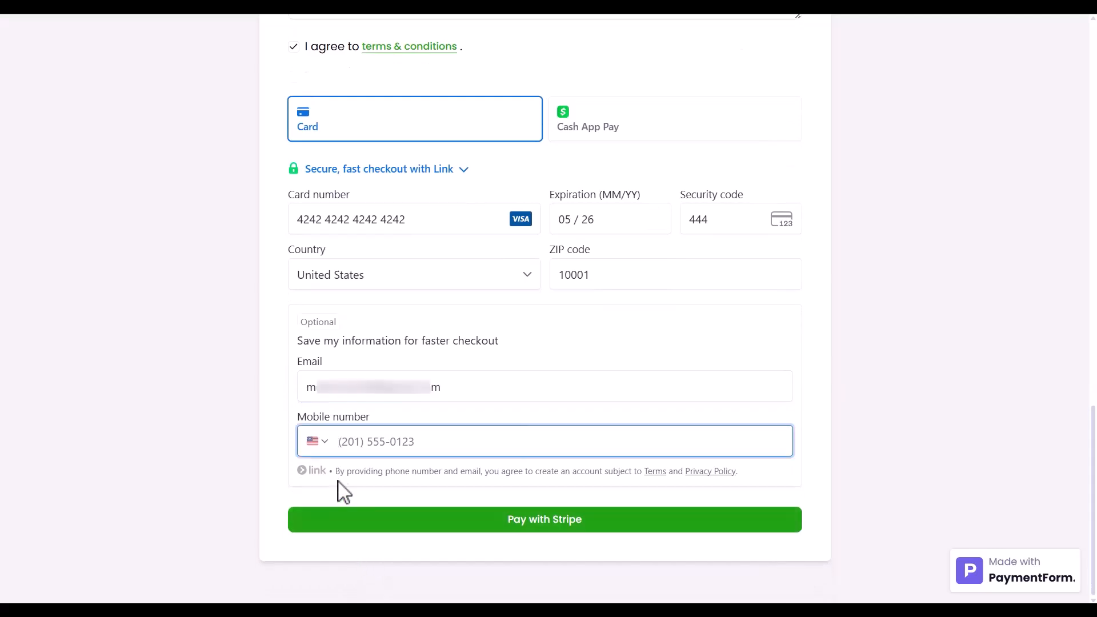
{"action": "left_click", "coordinate": [323, 445]}
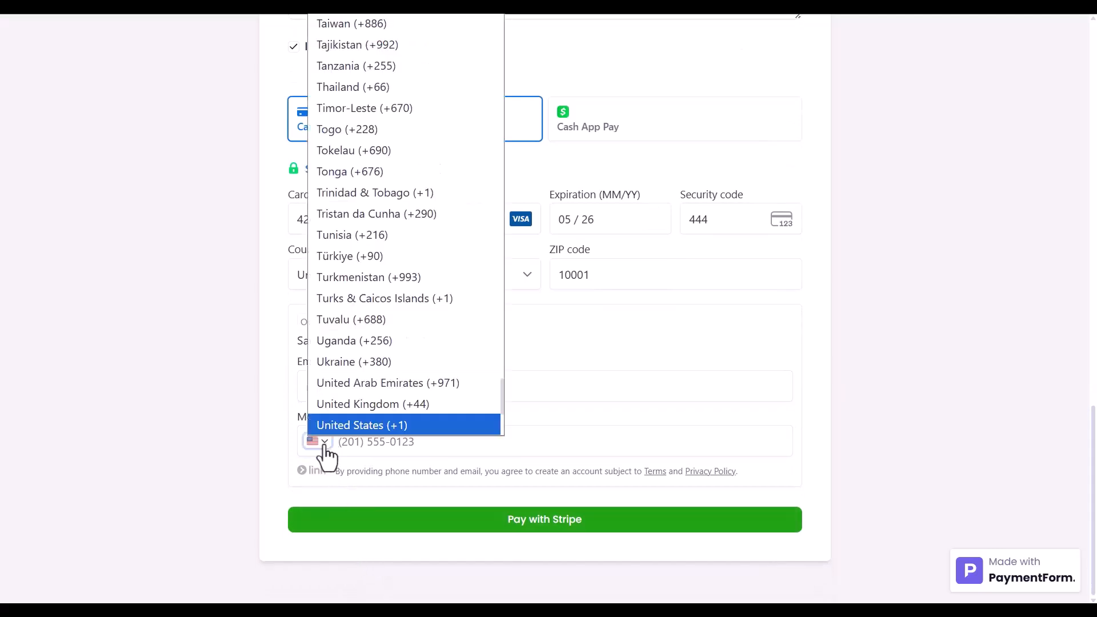
{"action": "left_click", "coordinate": [340, 427]}
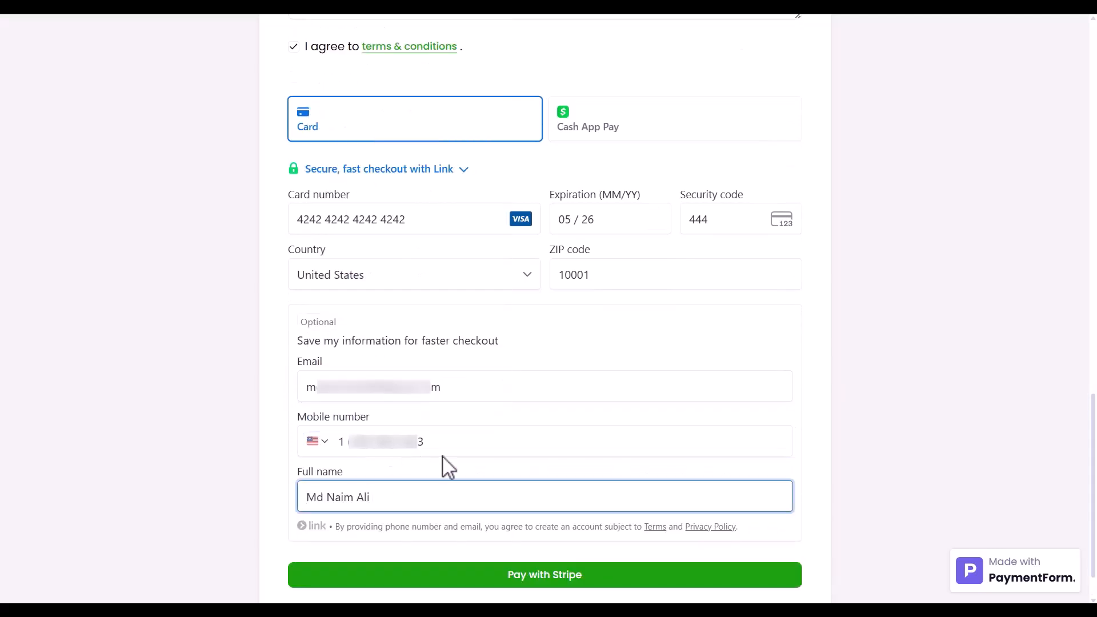
{"action": "left_click", "coordinate": [542, 578]}
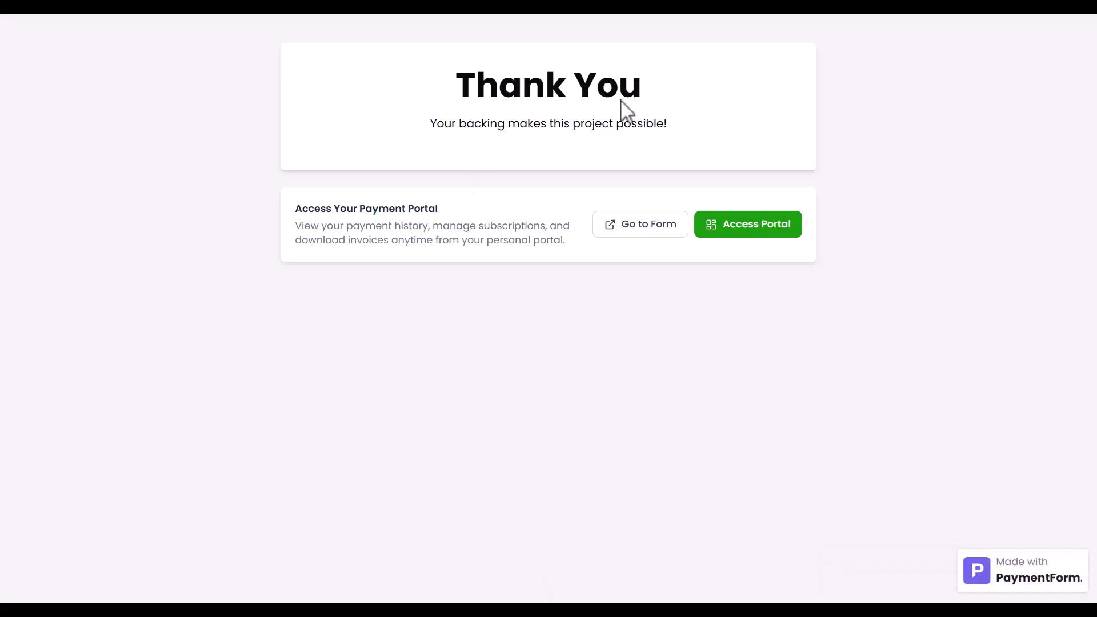
Step: Send a portal login link to the donor's pasted e-mail, then open Submission
{"action": "left_click", "coordinate": [747, 229]}
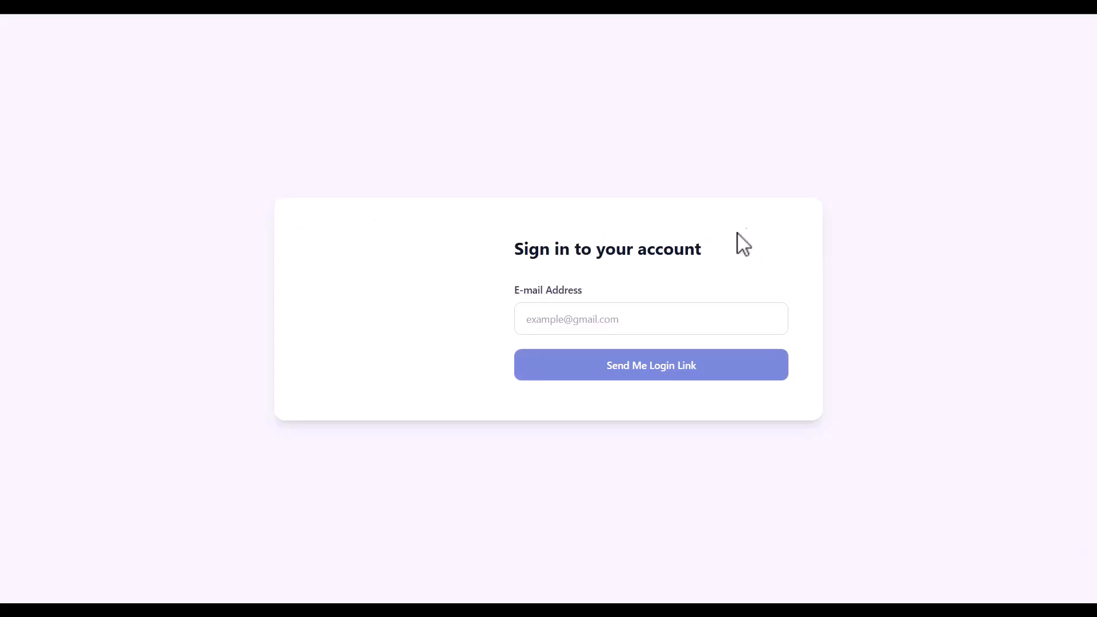
{"action": "left_click", "coordinate": [627, 325]}
{"action": "key", "text": "ctrl+v"}
{"action": "left_click", "coordinate": [553, 369]}
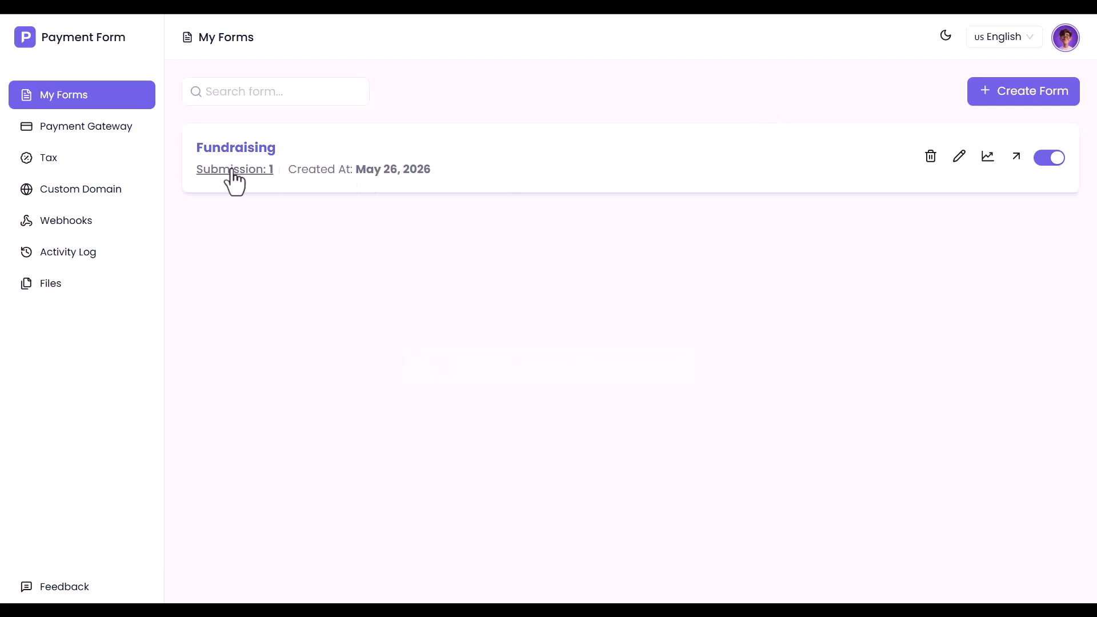
{"action": "left_click", "coordinate": [234, 170]}
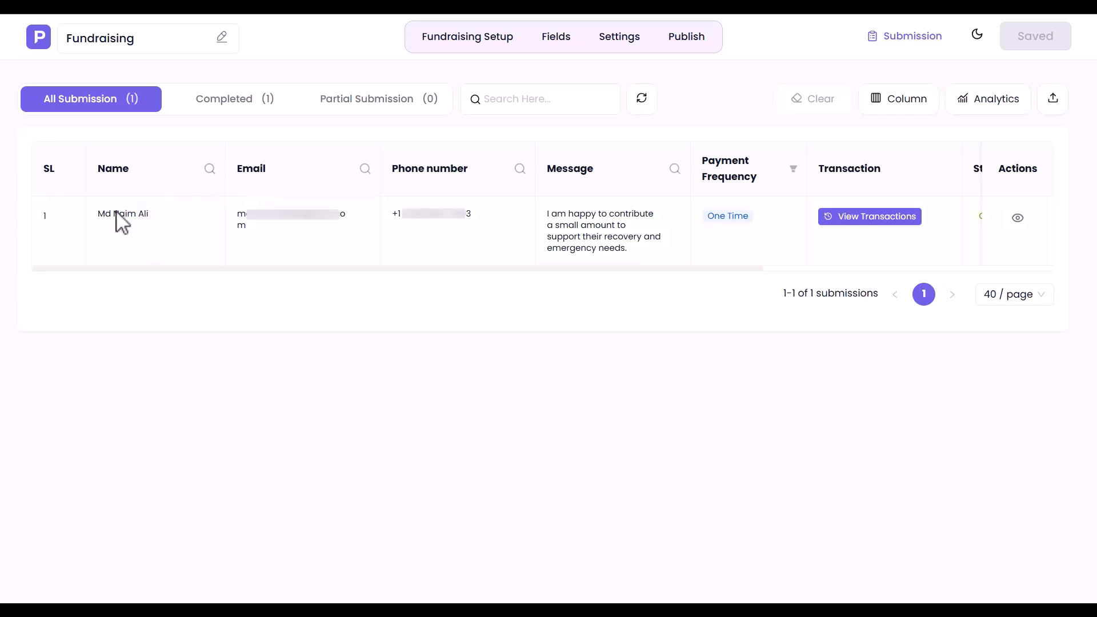
Step: View the submission's transactions and open the invoice for the $600 payment
{"action": "scroll", "coordinate": [884, 251], "scroll_direction": "right", "scroll_amount": 5}
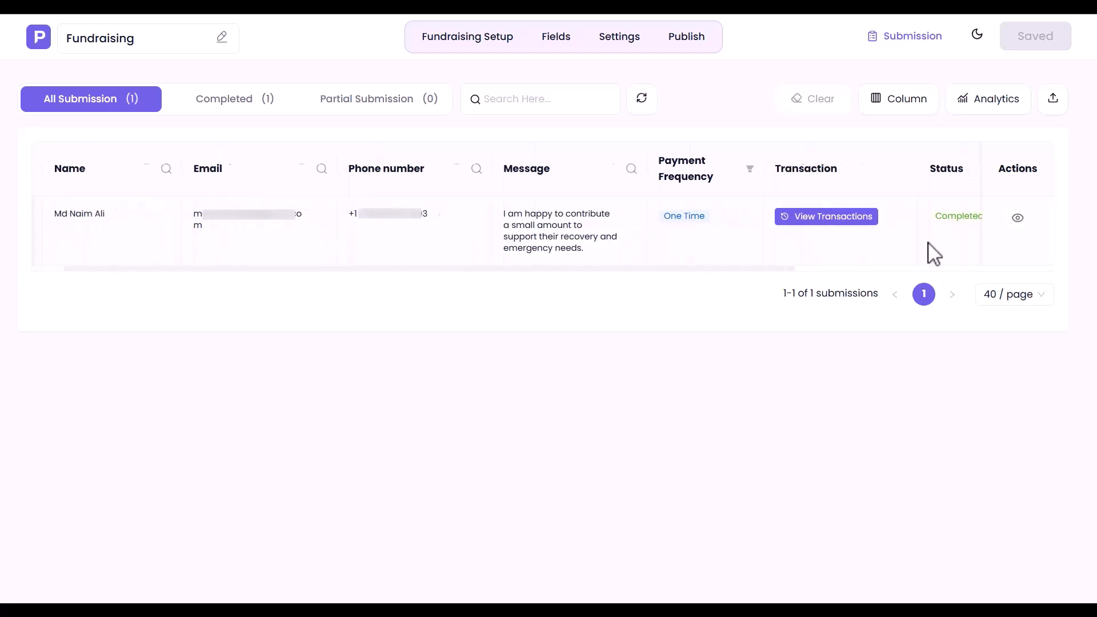
{"action": "left_click", "coordinate": [469, 220]}
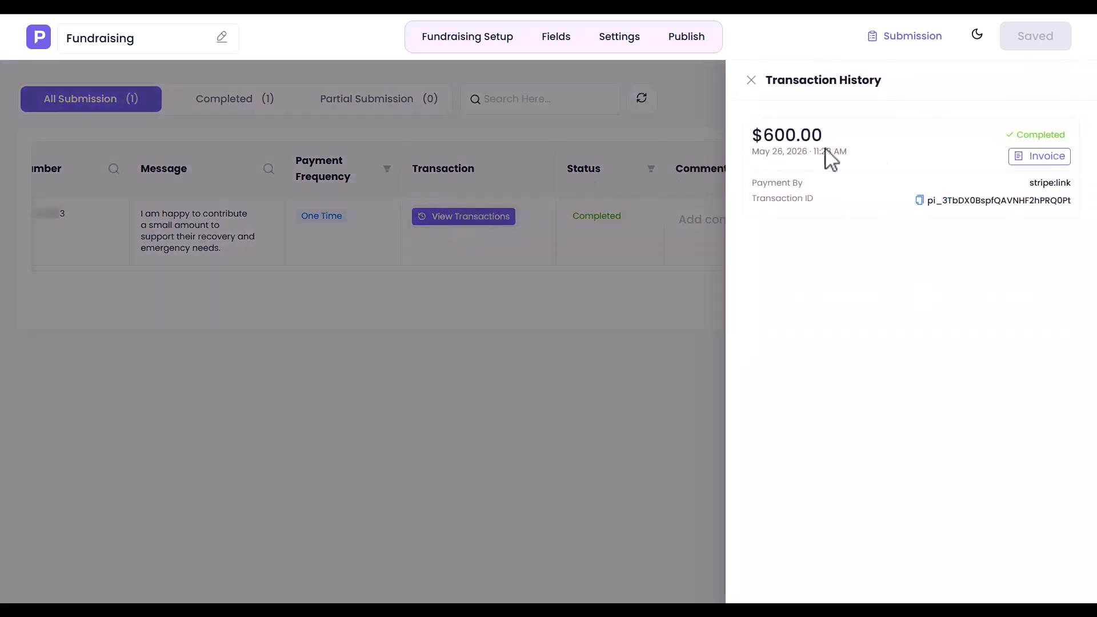
{"action": "left_click", "coordinate": [1038, 158]}
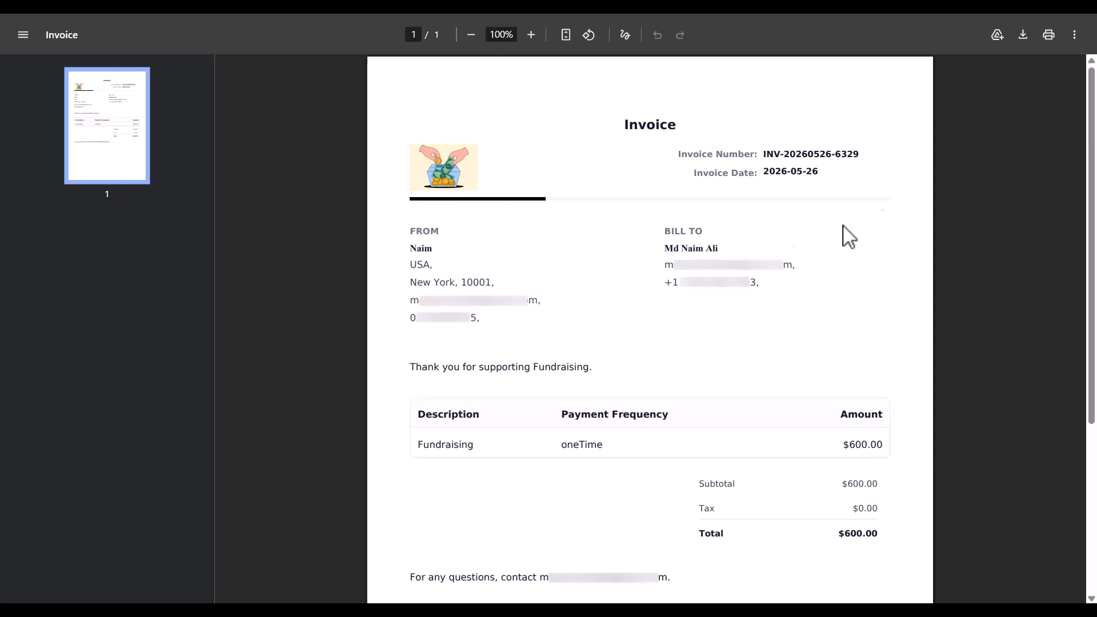
{"action": "scroll", "coordinate": [668, 326], "scroll_direction": "down", "scroll_amount": 4}
{"action": "scroll", "coordinate": [669, 326], "scroll_direction": "up", "scroll_amount": 4}
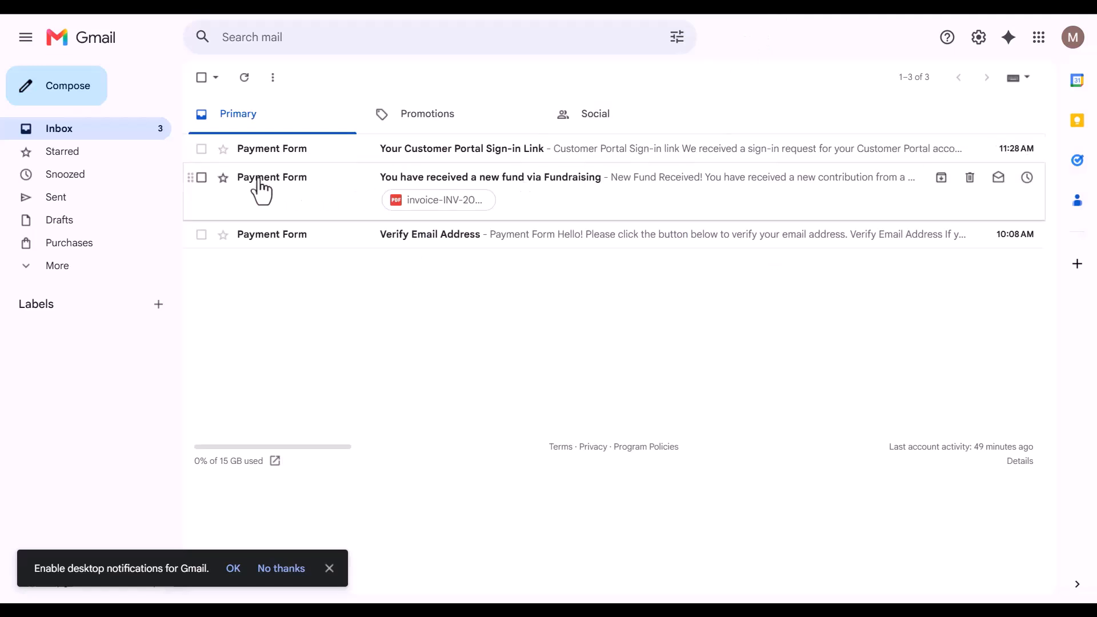
Step: In Gmail, read the 'New fund' e-mail, then open 'Your Customer Portal Sign-in Link'
{"action": "left_click", "coordinate": [258, 179]}
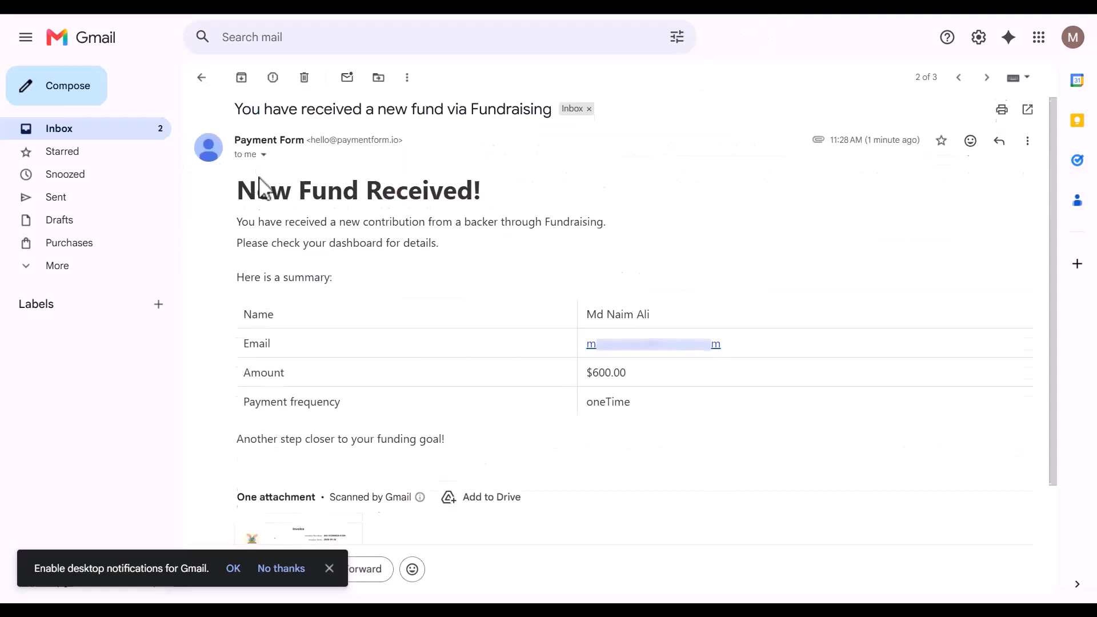
{"action": "scroll", "coordinate": [262, 183], "scroll_direction": "down", "scroll_amount": 3}
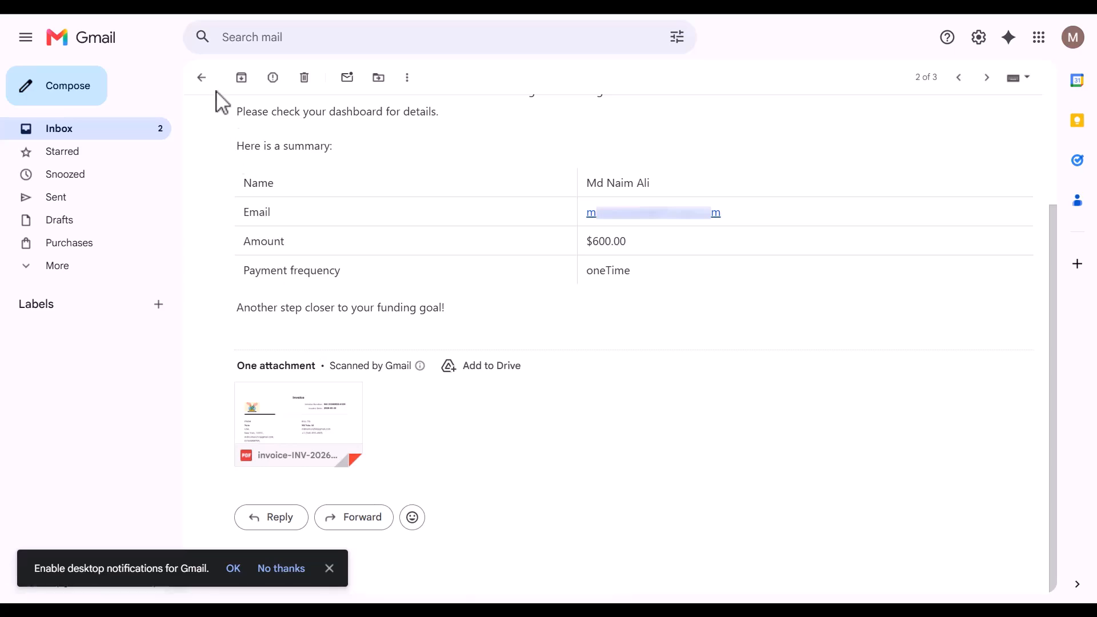
{"action": "left_click", "coordinate": [204, 78]}
{"action": "left_click", "coordinate": [295, 149]}
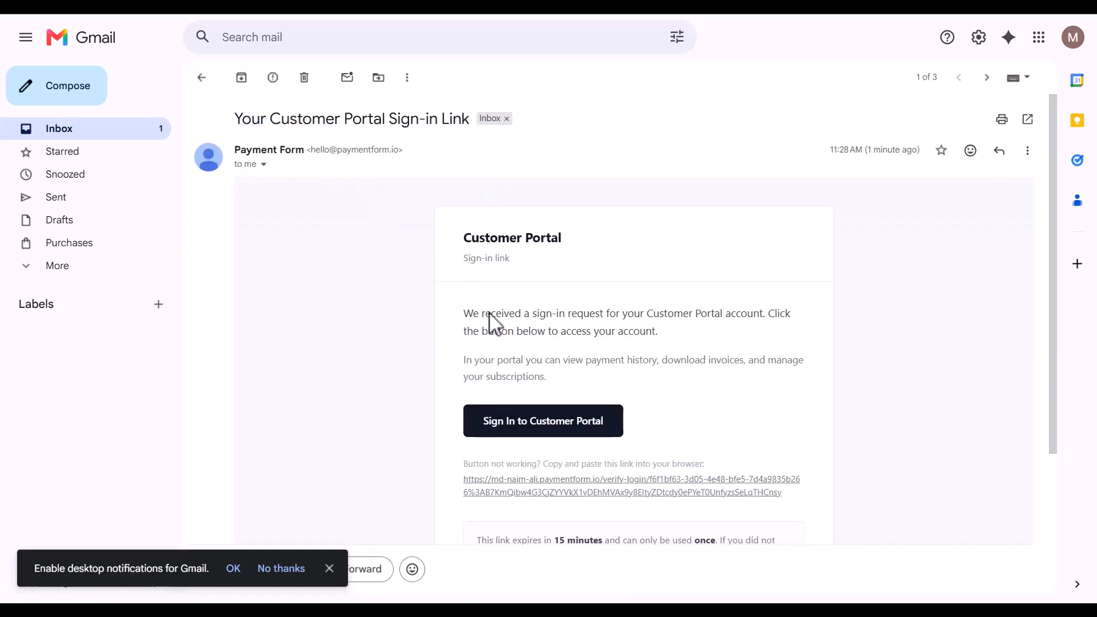
{"action": "left_click", "coordinate": [530, 429]}
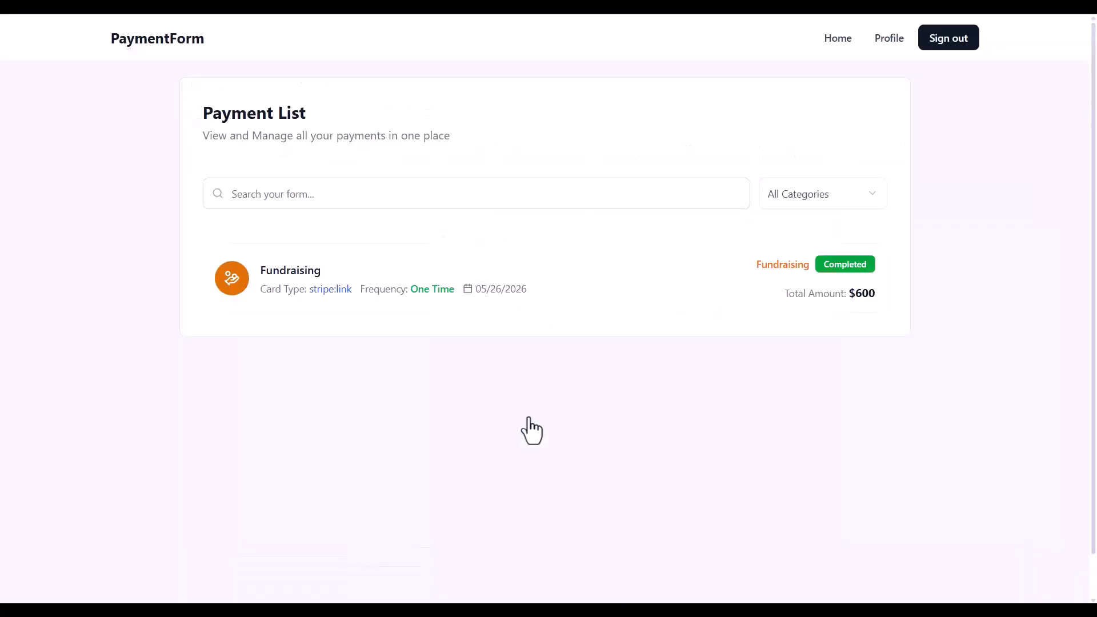
{"action": "left_click", "coordinate": [279, 272]}
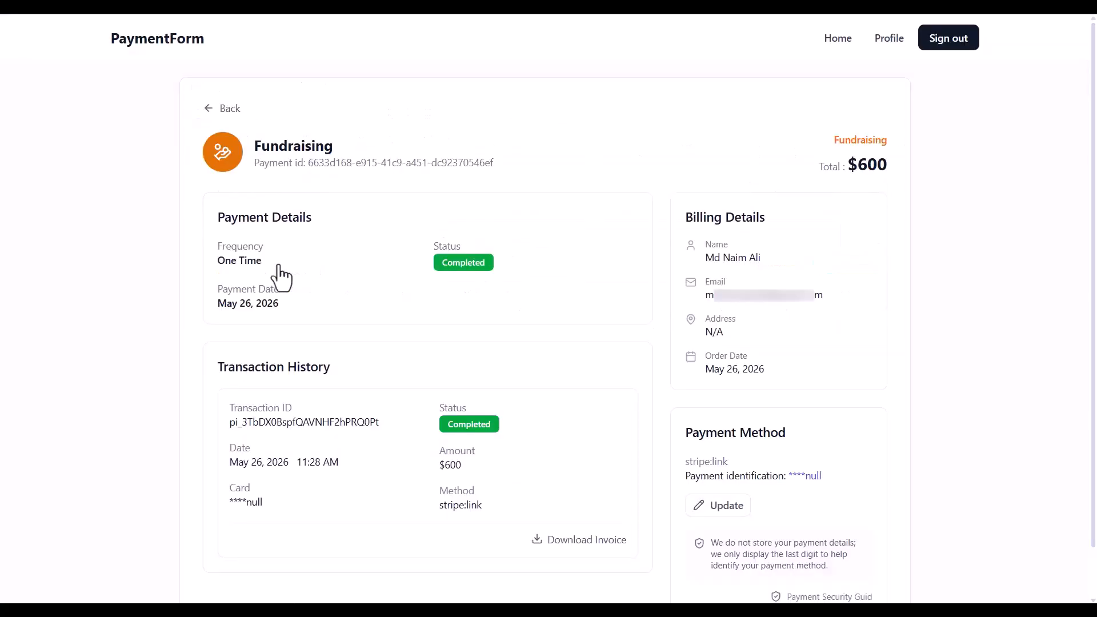
{"action": "left_click", "coordinate": [587, 540]}
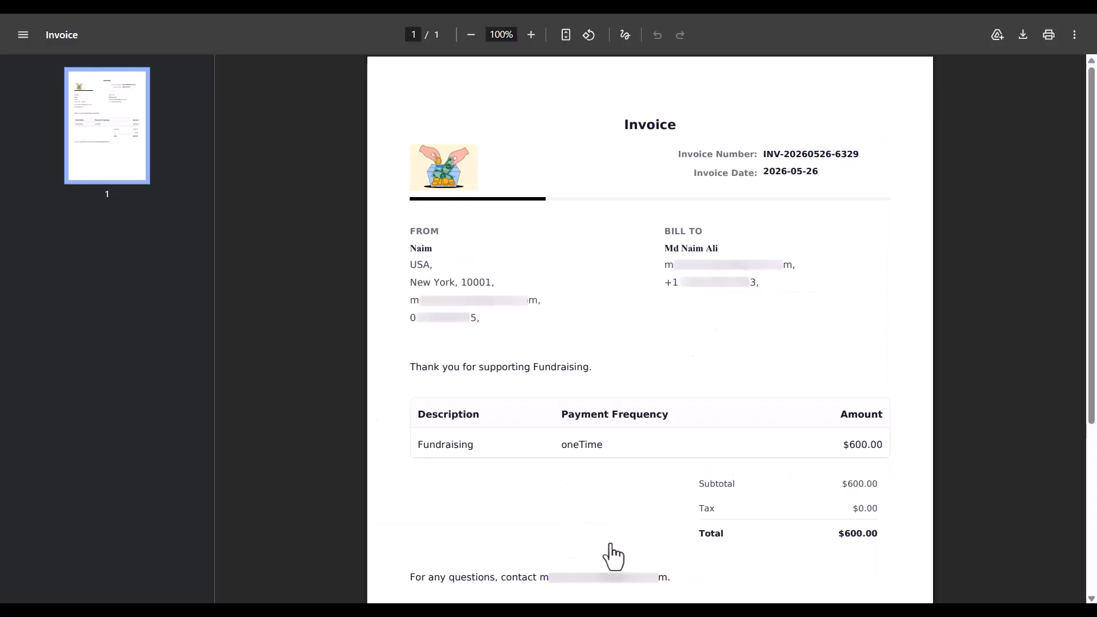